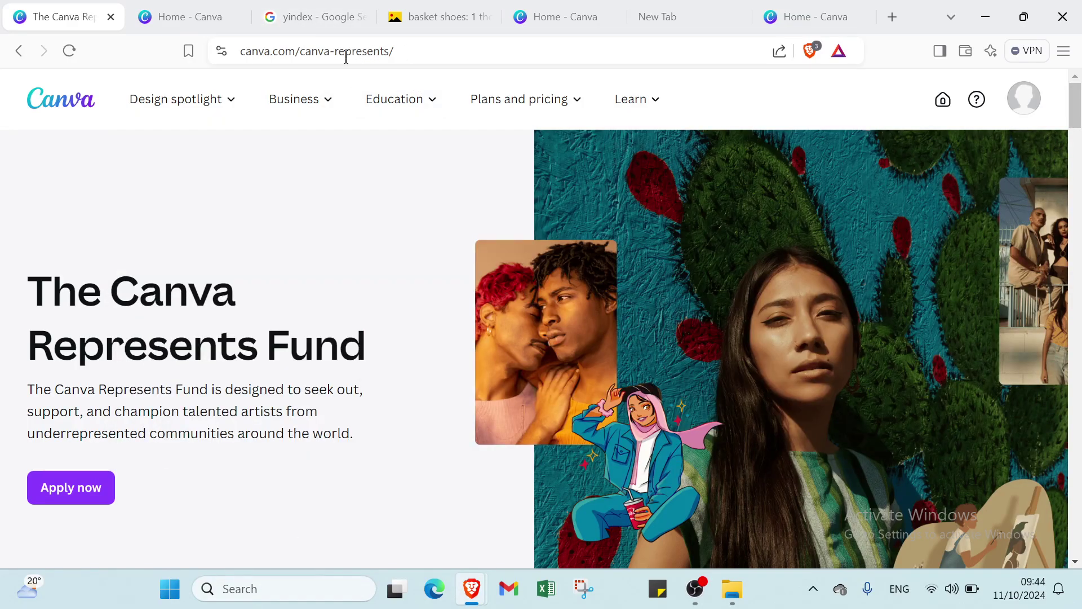
{"action": "mouse_move", "coordinate": [294, 99]}
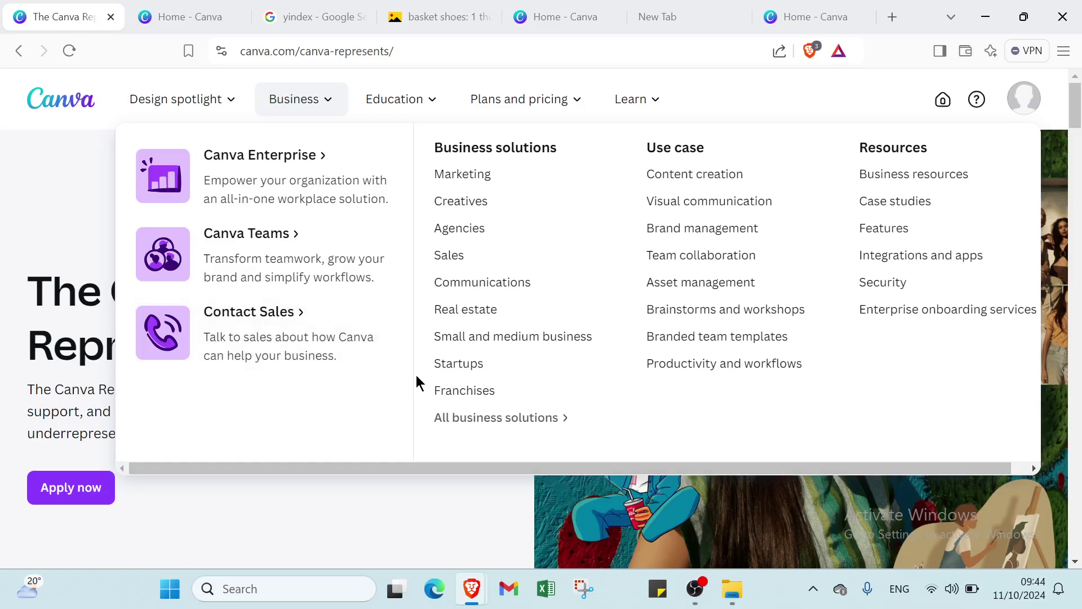
{"action": "scroll", "coordinate": [337, 358], "scroll_direction": "down", "scroll_amount": 15}
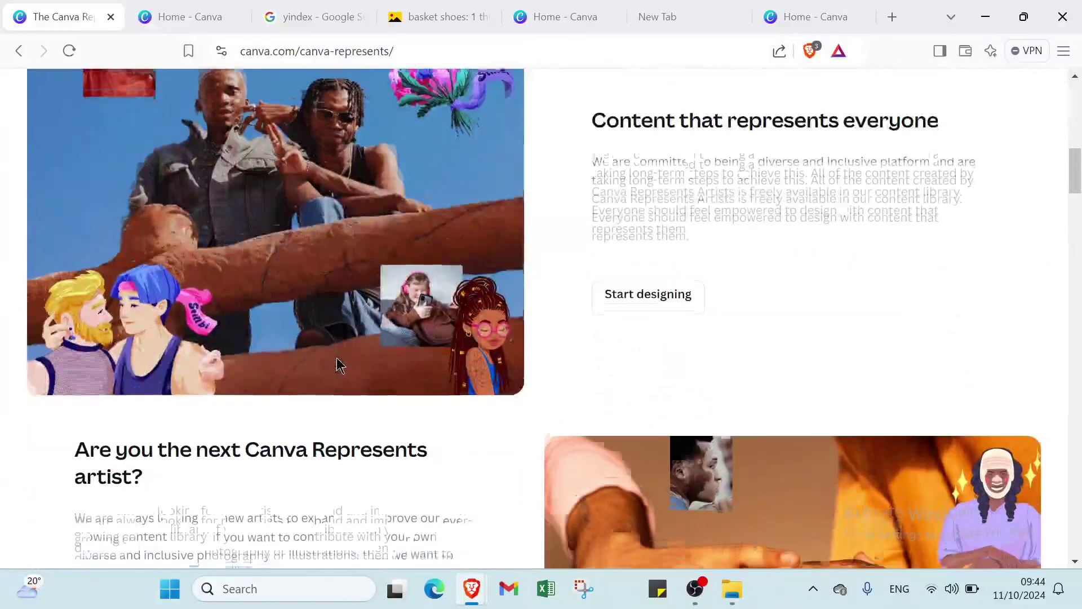
{"action": "scroll", "coordinate": [337, 358], "scroll_direction": "up", "scroll_amount": 15}
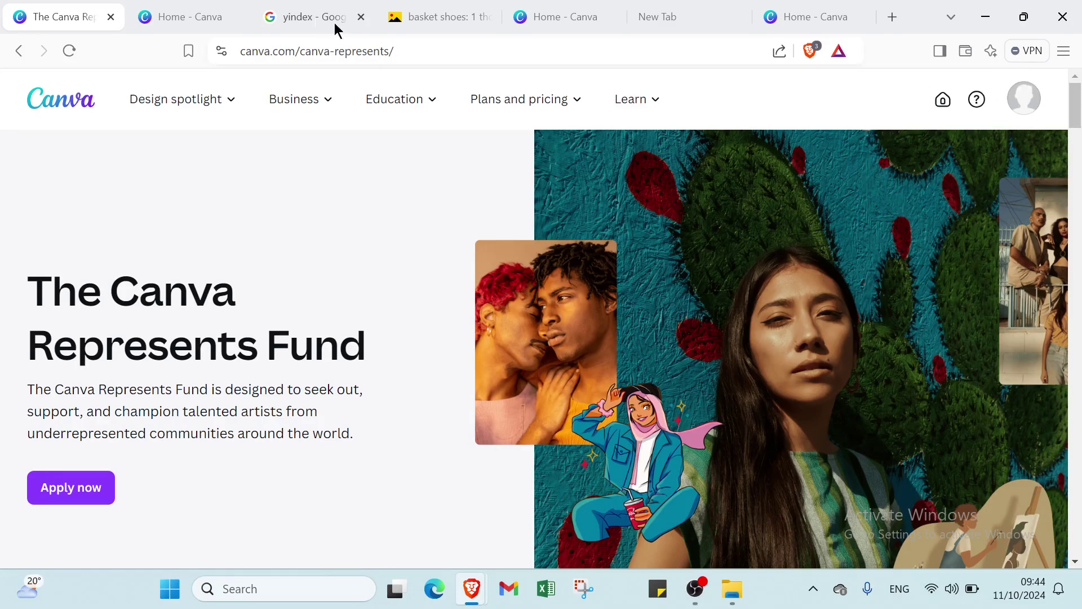
Switch to the Canva home page and look through the recent designs.
{"action": "left_click", "coordinate": [186, 16]}
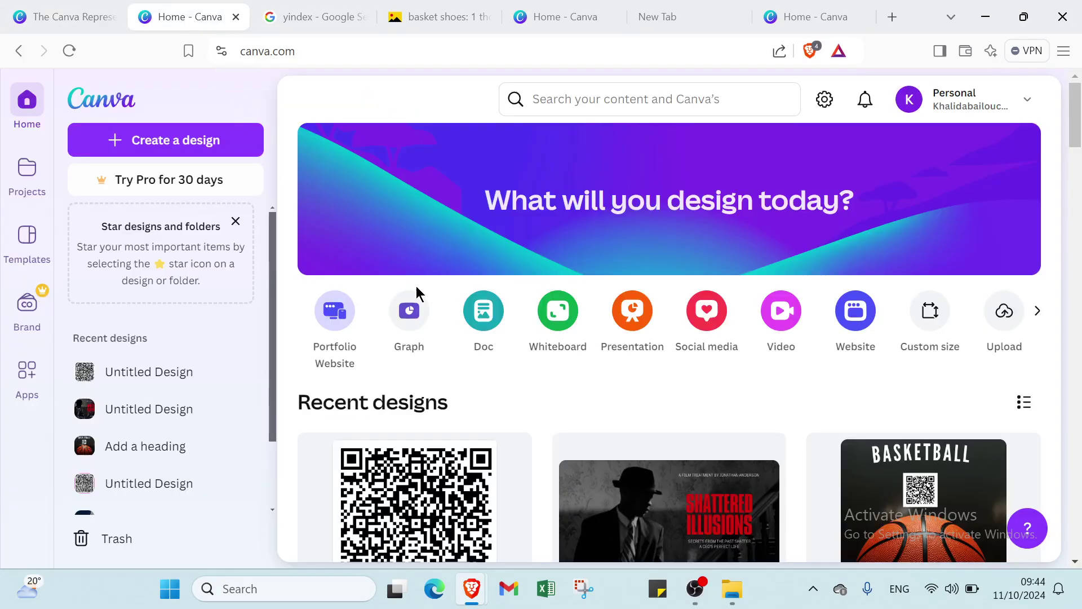
{"action": "scroll", "coordinate": [479, 425], "scroll_direction": "down", "scroll_amount": 3}
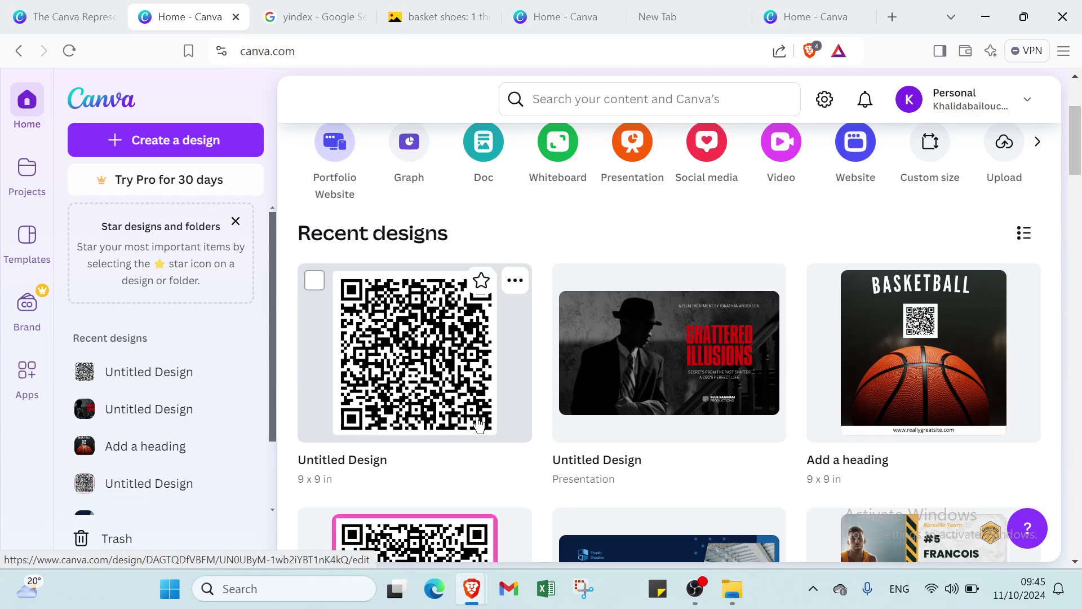
{"action": "scroll", "coordinate": [479, 424], "scroll_direction": "down", "scroll_amount": 3}
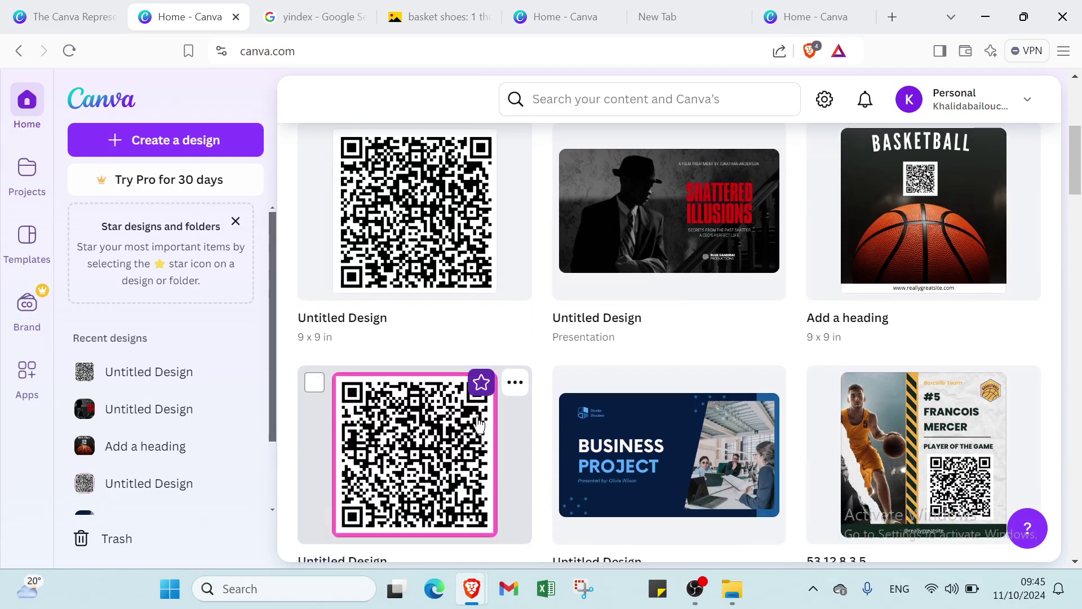
{"action": "scroll", "coordinate": [480, 424], "scroll_direction": "down", "scroll_amount": 3}
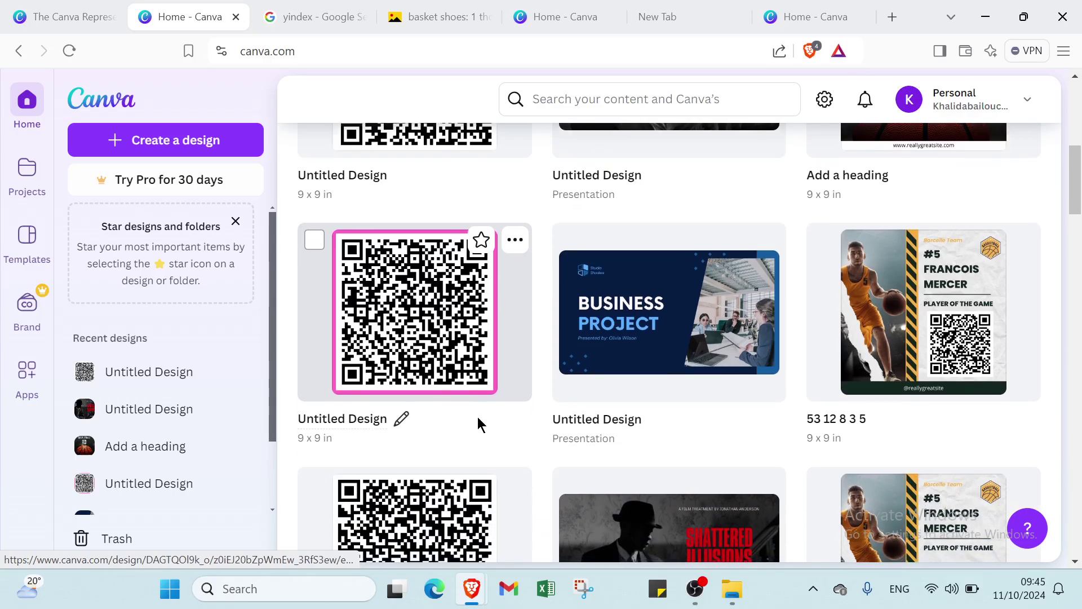
{"action": "scroll", "coordinate": [479, 424], "scroll_direction": "down", "scroll_amount": 1}
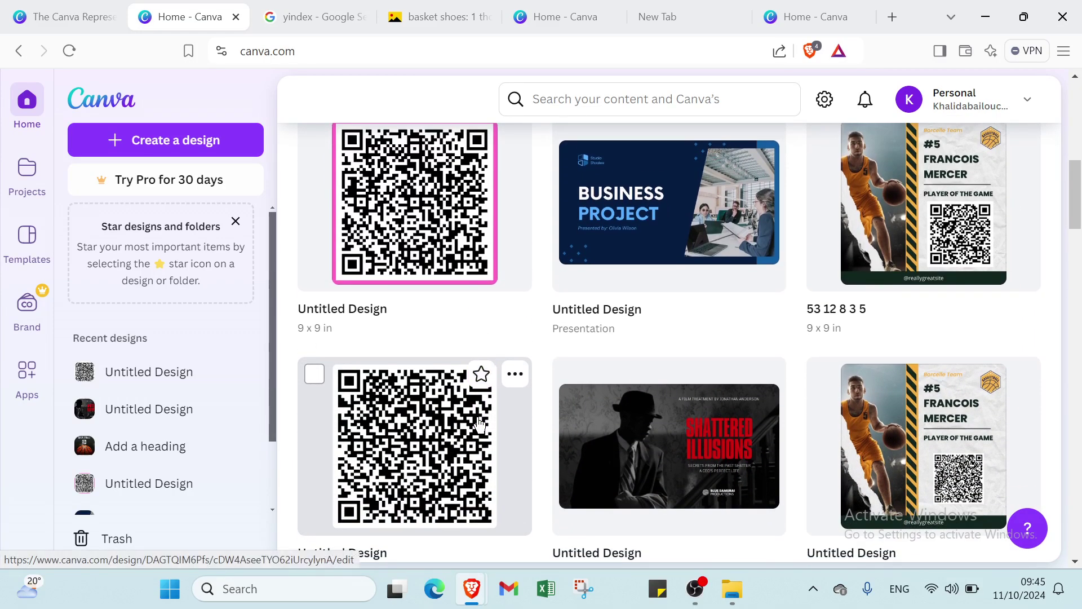
{"action": "scroll", "coordinate": [480, 424], "scroll_direction": "down", "scroll_amount": 1}
{"action": "scroll", "coordinate": [479, 424], "scroll_direction": "down", "scroll_amount": 1}
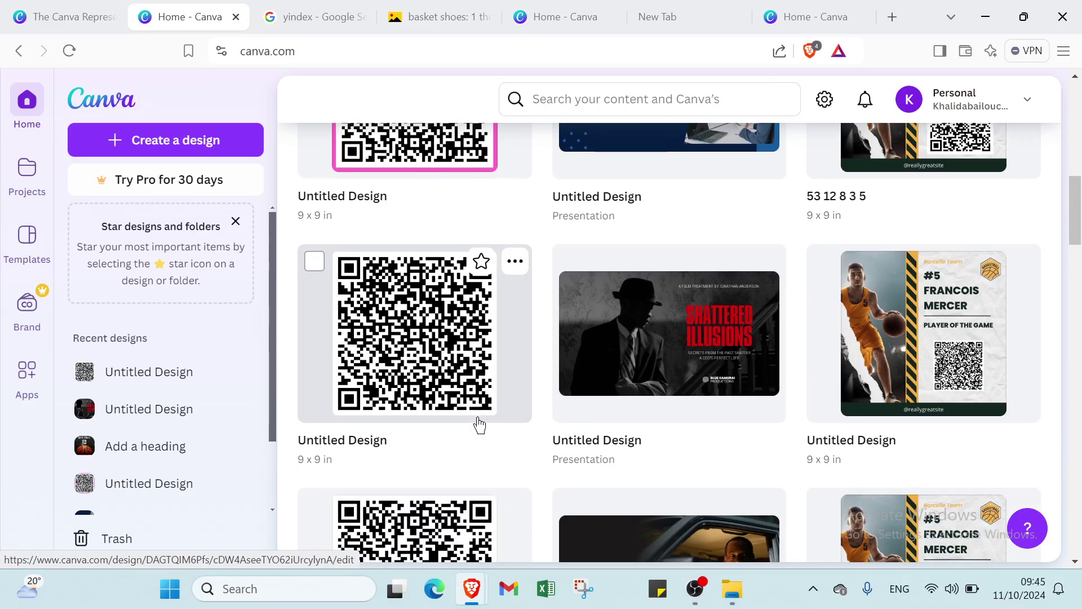
{"action": "scroll", "coordinate": [479, 424], "scroll_direction": "down", "scroll_amount": 4}
{"action": "scroll", "coordinate": [479, 424], "scroll_direction": "up", "scroll_amount": 8}
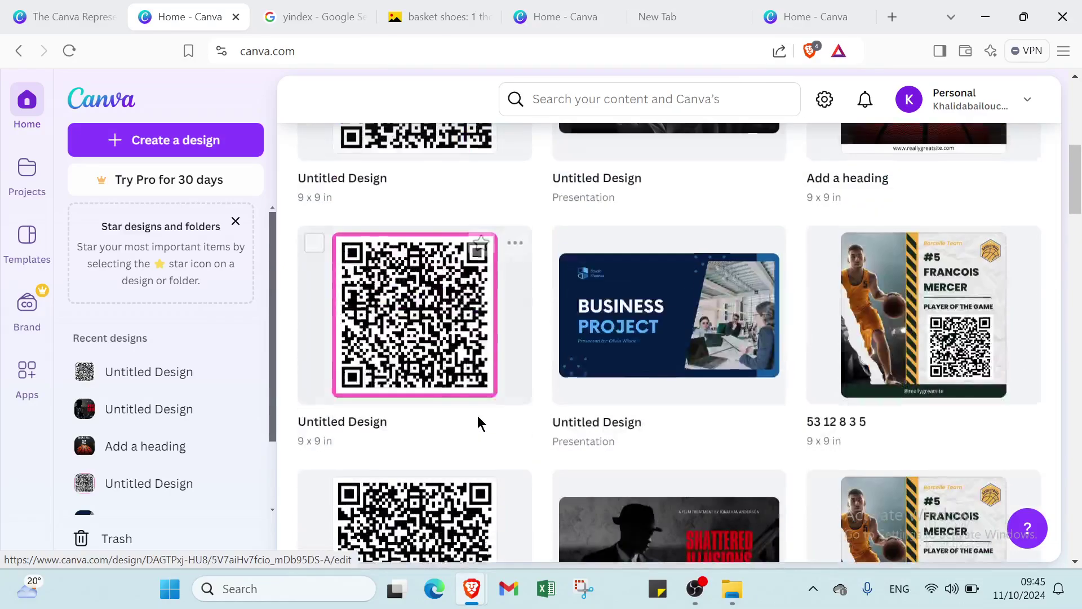
{"action": "scroll", "coordinate": [479, 424], "scroll_direction": "up", "scroll_amount": 10}
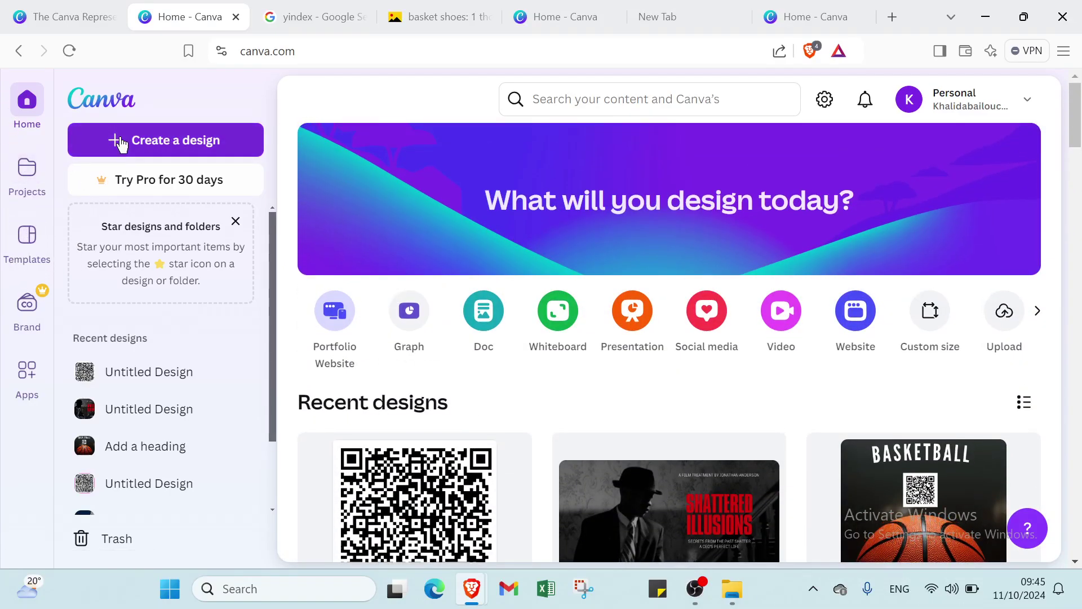
Start creating a new design and choose the custom size option.
{"action": "left_click", "coordinate": [120, 144]}
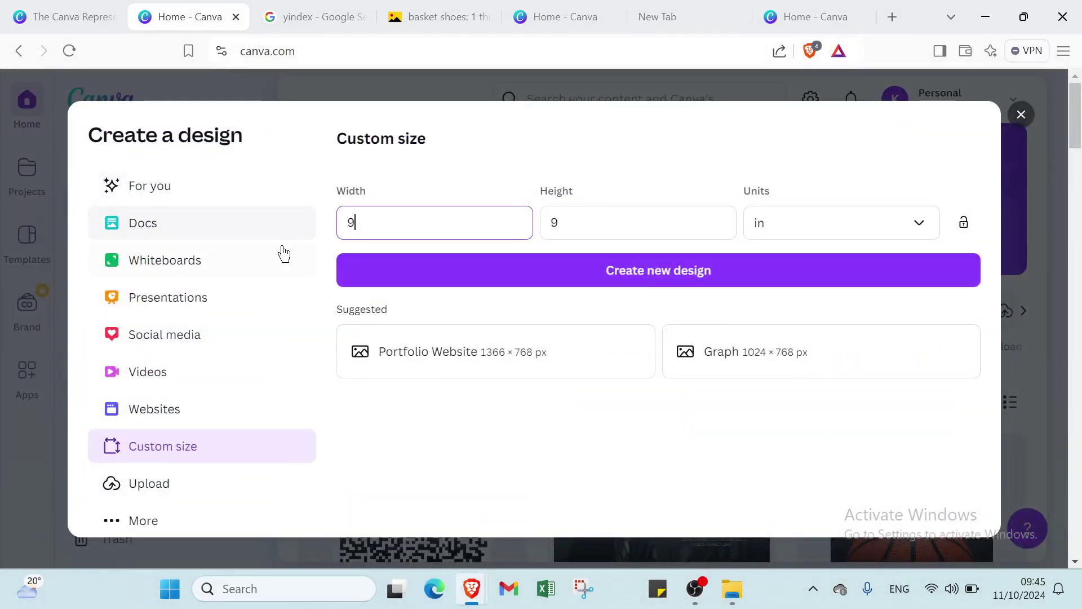
{"action": "left_click", "coordinate": [227, 192]}
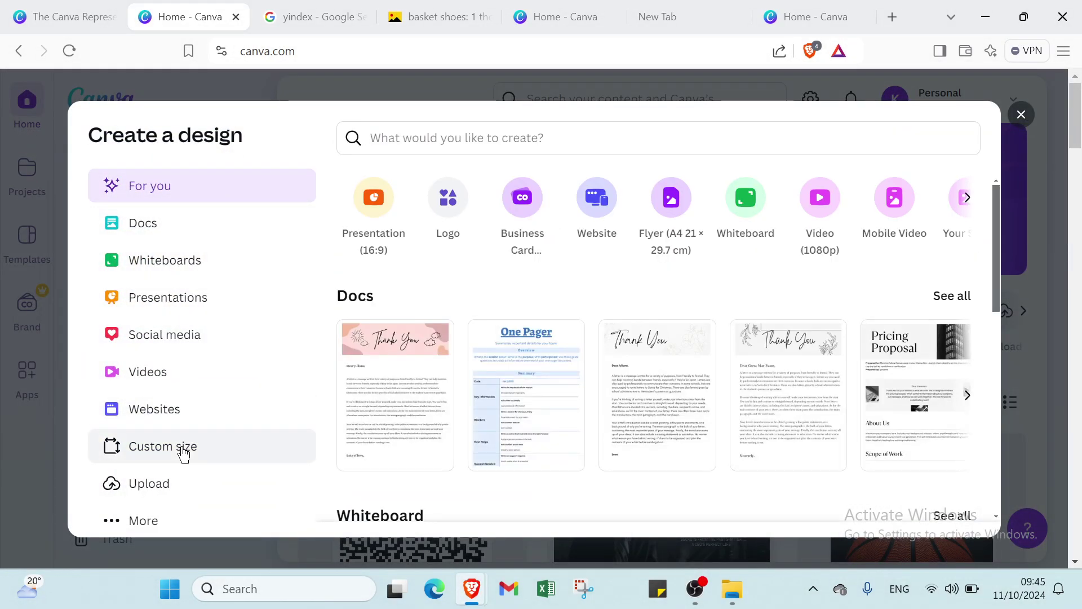
{"action": "left_click", "coordinate": [183, 448]}
Try to set the custom design size to 9 mm wide and 9 mm high.
{"action": "left_click_drag", "start_coordinate": [367, 229], "coordinate": [347, 221]}
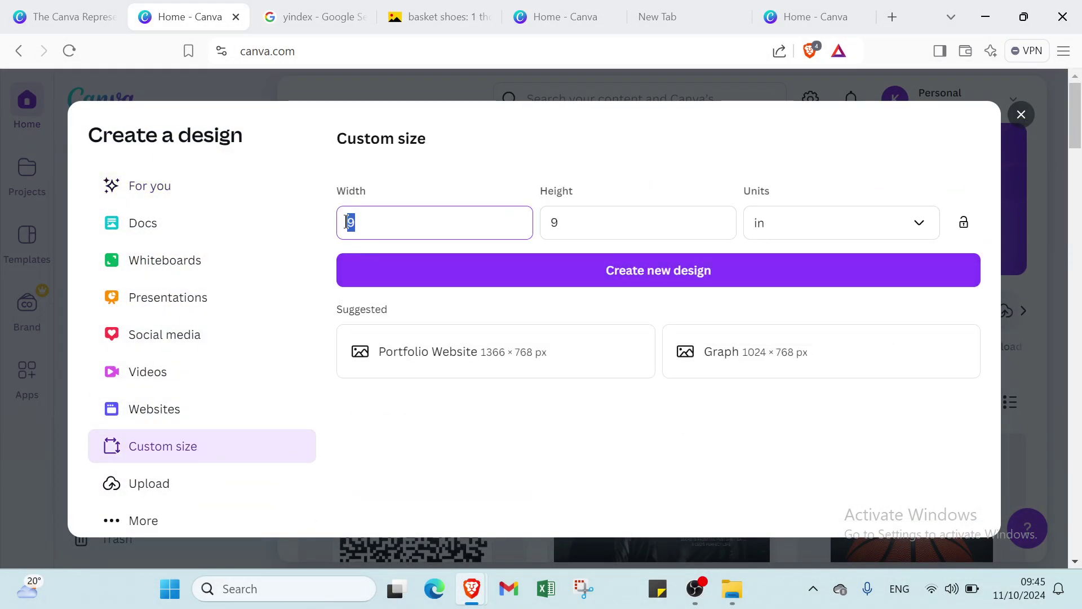
{"action": "key", "text": "BackSpace"}
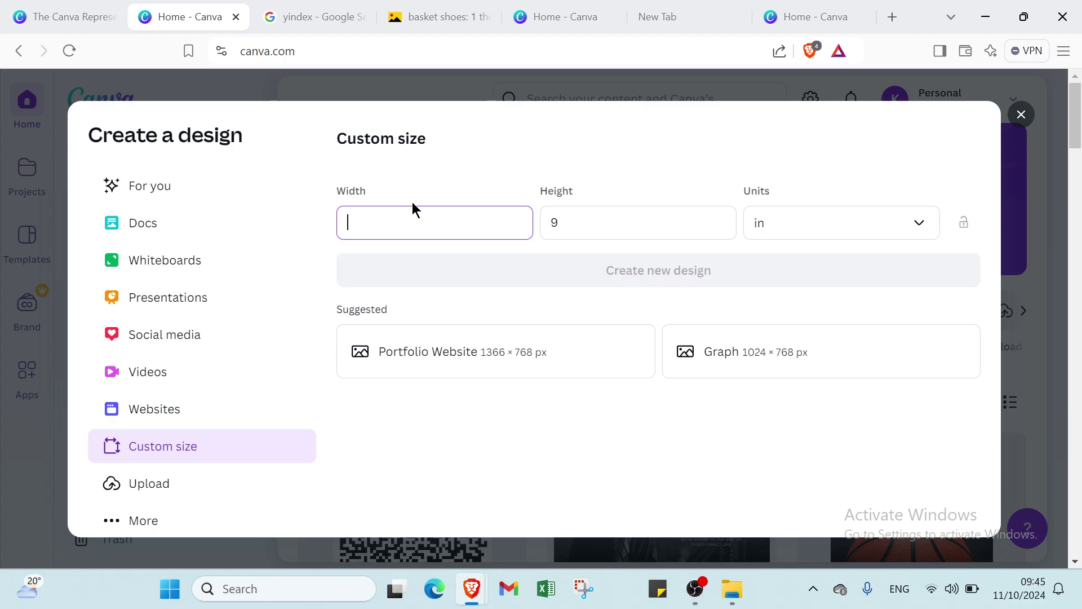
{"action": "left_click", "coordinate": [569, 222]}
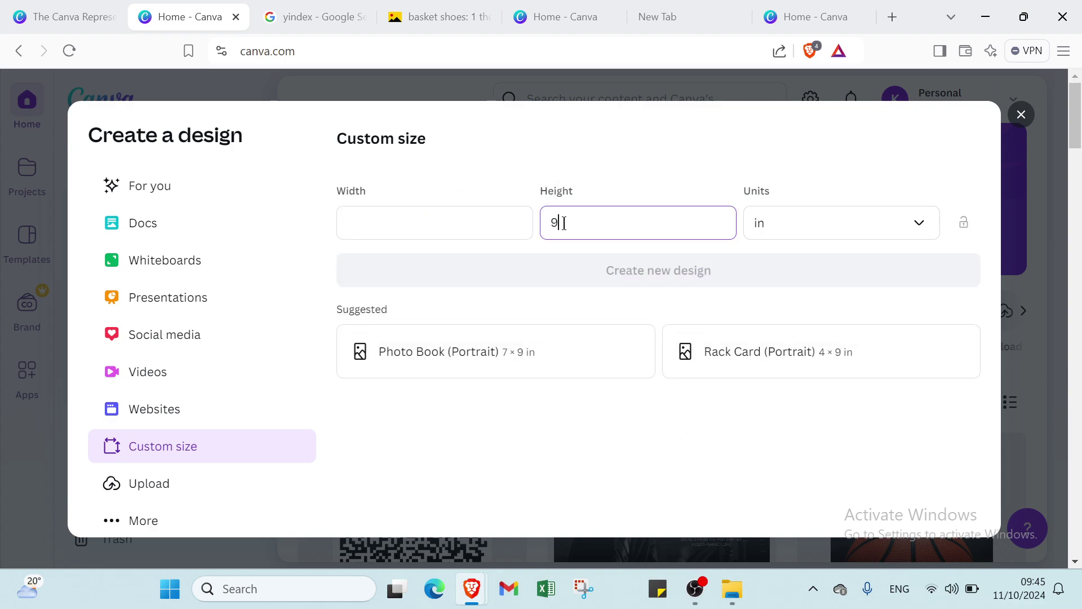
{"action": "left_click_drag", "start_coordinate": [569, 223], "coordinate": [551, 223]}
{"action": "key", "text": "BackSpace"}
{"action": "left_click", "coordinate": [762, 224]}
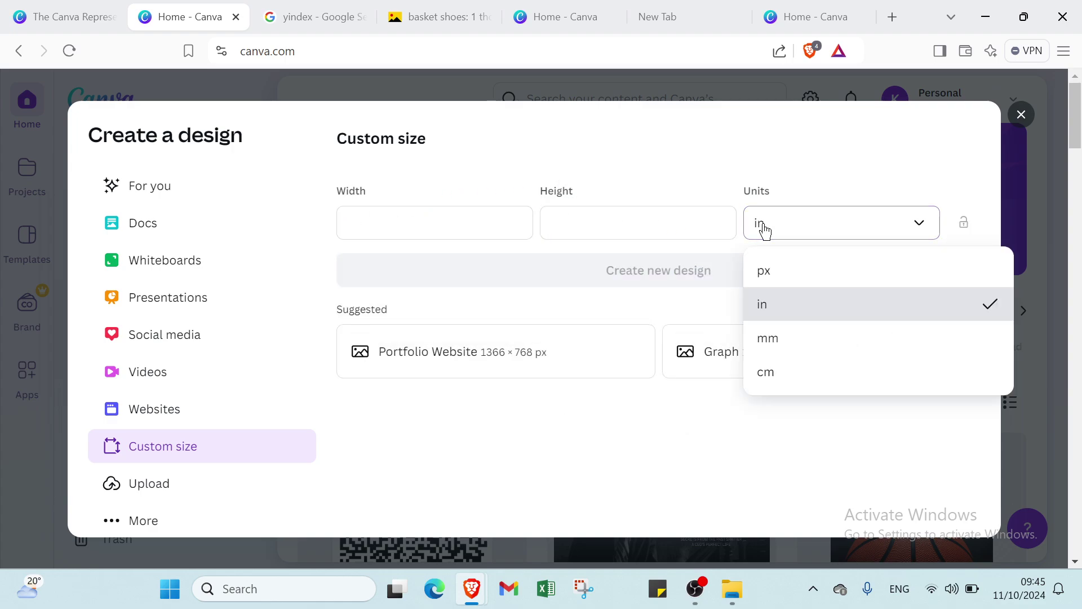
{"action": "left_click", "coordinate": [789, 337]}
{"action": "left_click", "coordinate": [581, 219]}
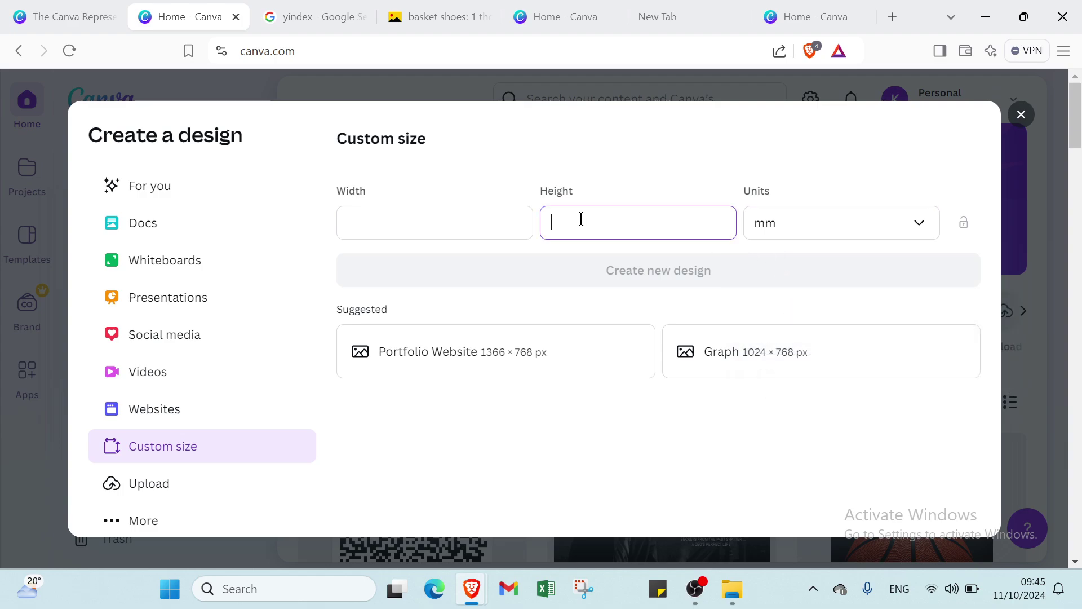
{"action": "type", "text": "9"}
{"action": "left_click", "coordinate": [403, 221]}
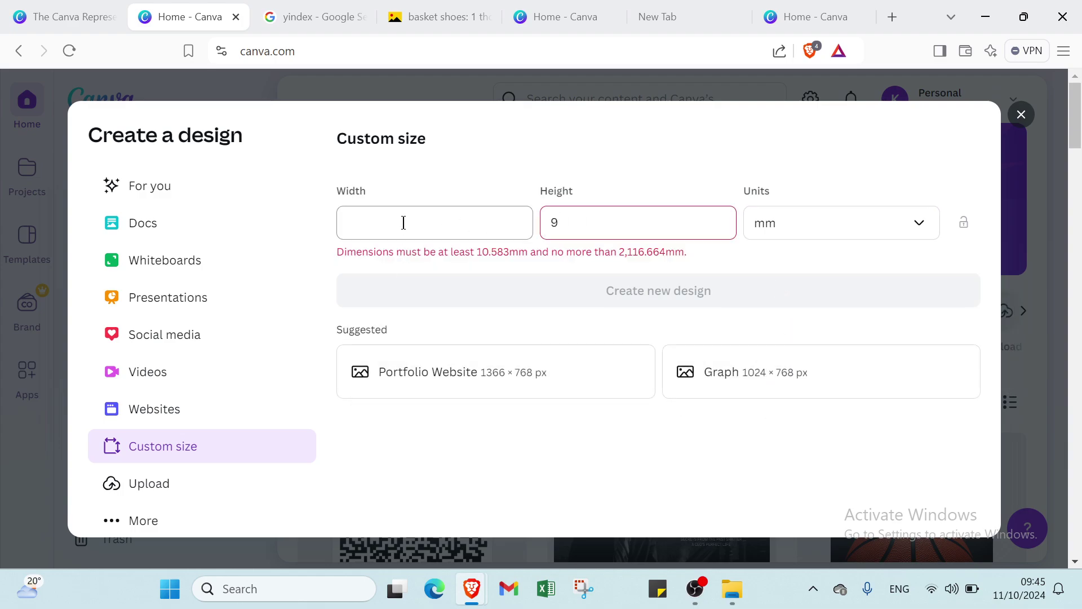
{"action": "type", "text": "9"}
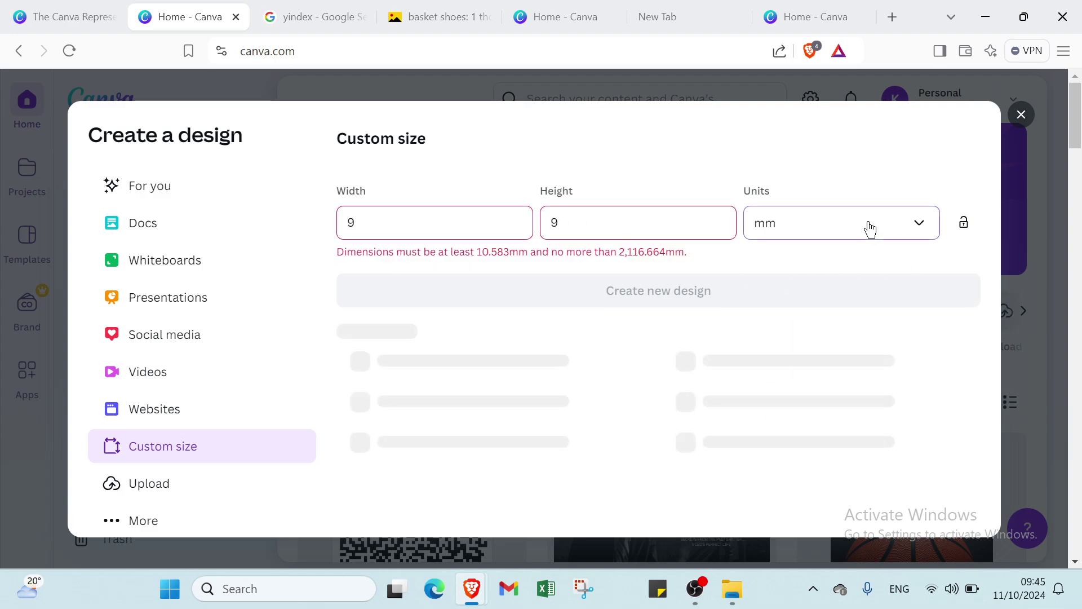
Set the custom size to 9 by 9 with inches as the unit and create the new design.
{"action": "left_click", "coordinate": [868, 226]}
{"action": "left_click", "coordinate": [789, 308]}
{"action": "left_click_drag", "start_coordinate": [597, 223], "coordinate": [533, 231]}
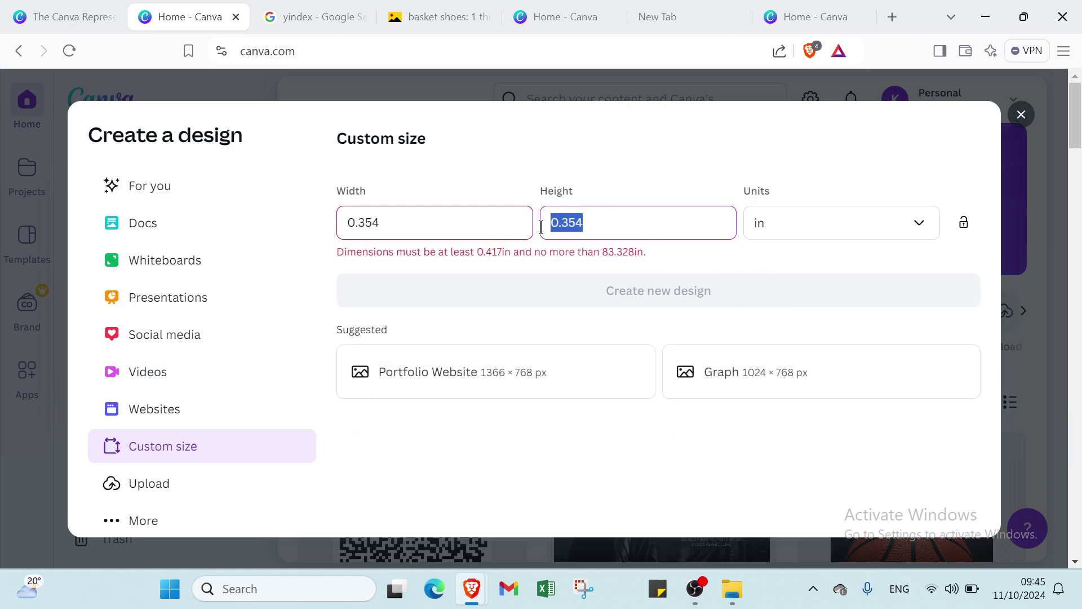
{"action": "type", "text": "9"}
{"action": "left_click_drag", "start_coordinate": [385, 222], "coordinate": [302, 235]}
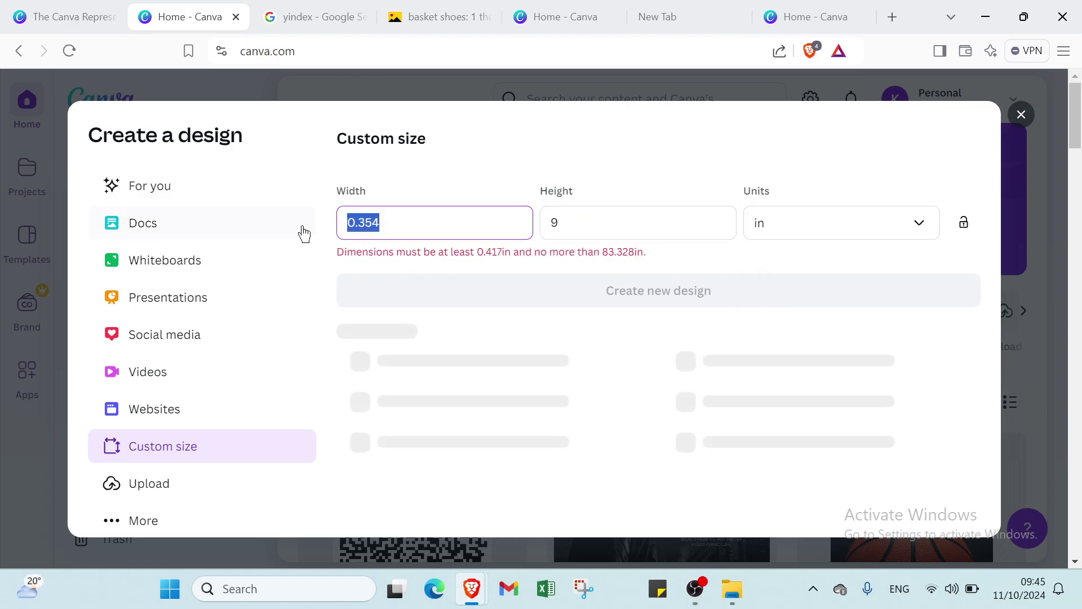
{"action": "type", "text": "9"}
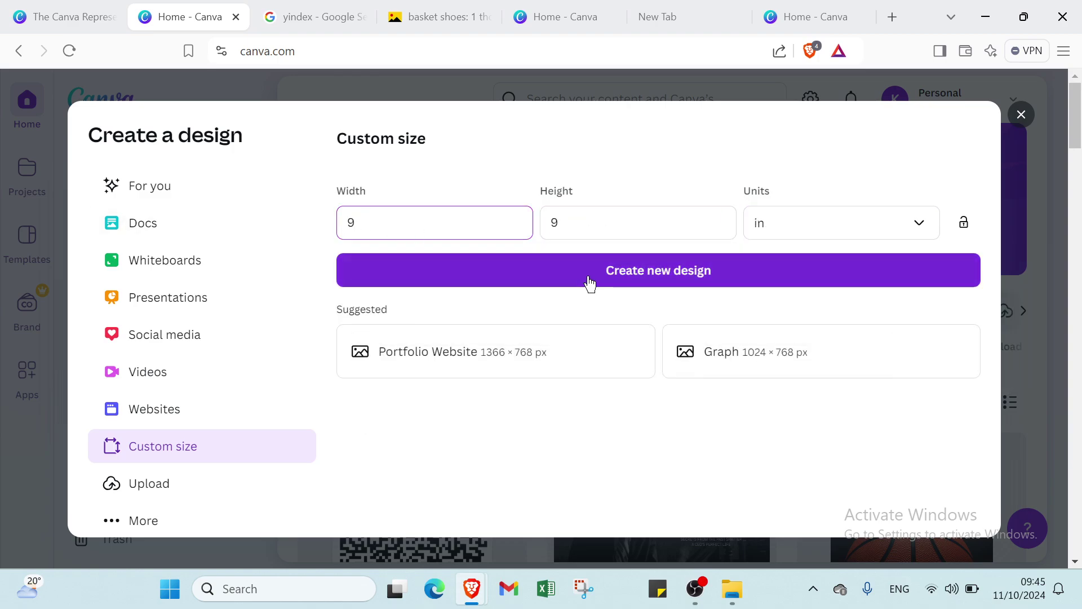
{"action": "left_click", "coordinate": [590, 274]}
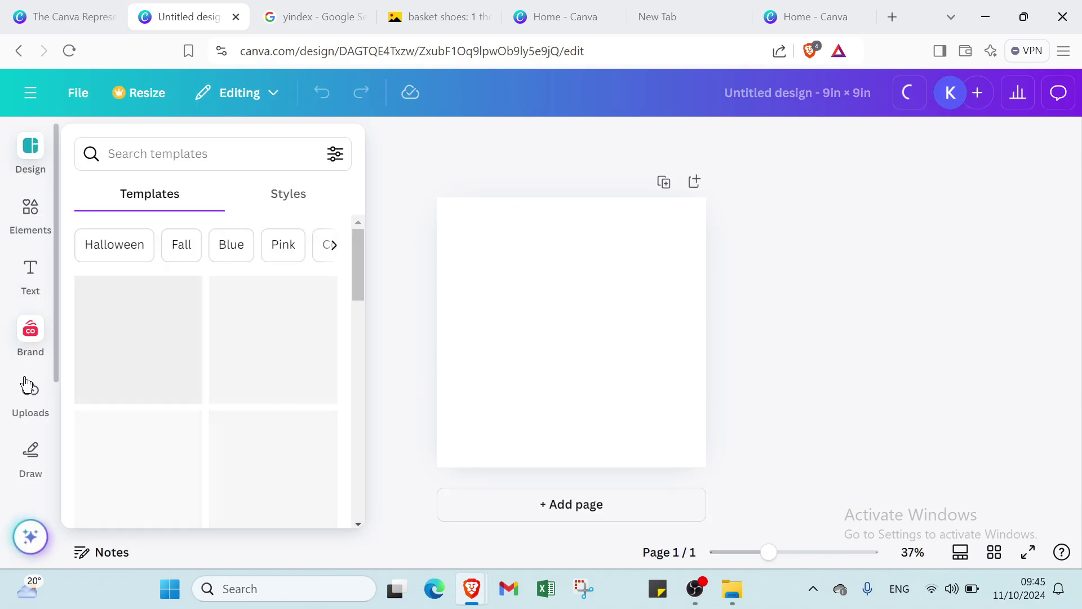
Search the templates for "shoes basketball" and apply the black Aldenaire basketball logo with orange flames and a ribbon to the page.
{"action": "left_click", "coordinate": [196, 154]}
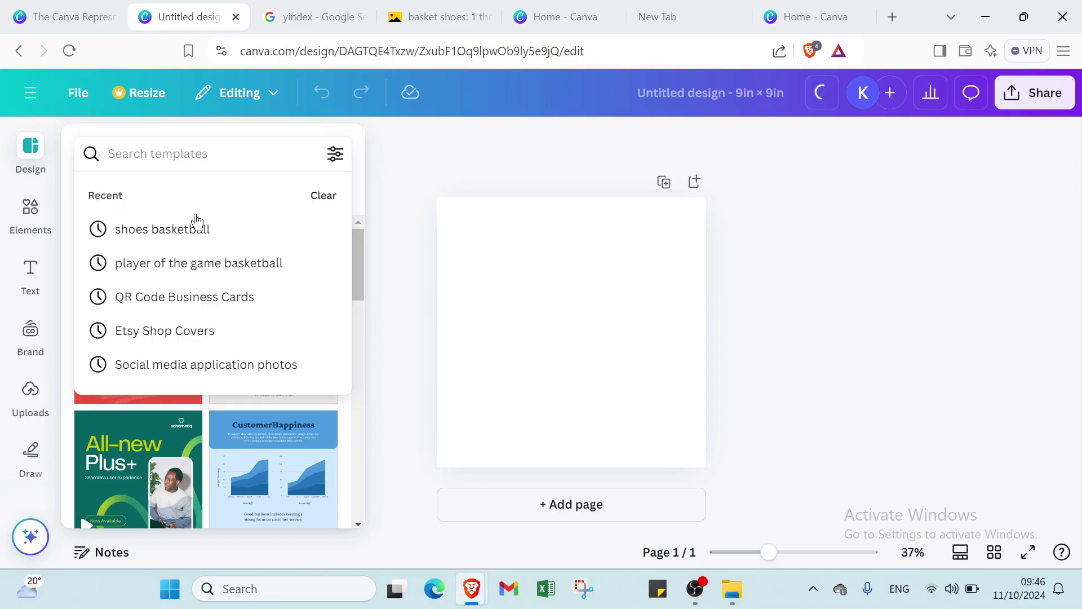
{"action": "left_click", "coordinate": [200, 232]}
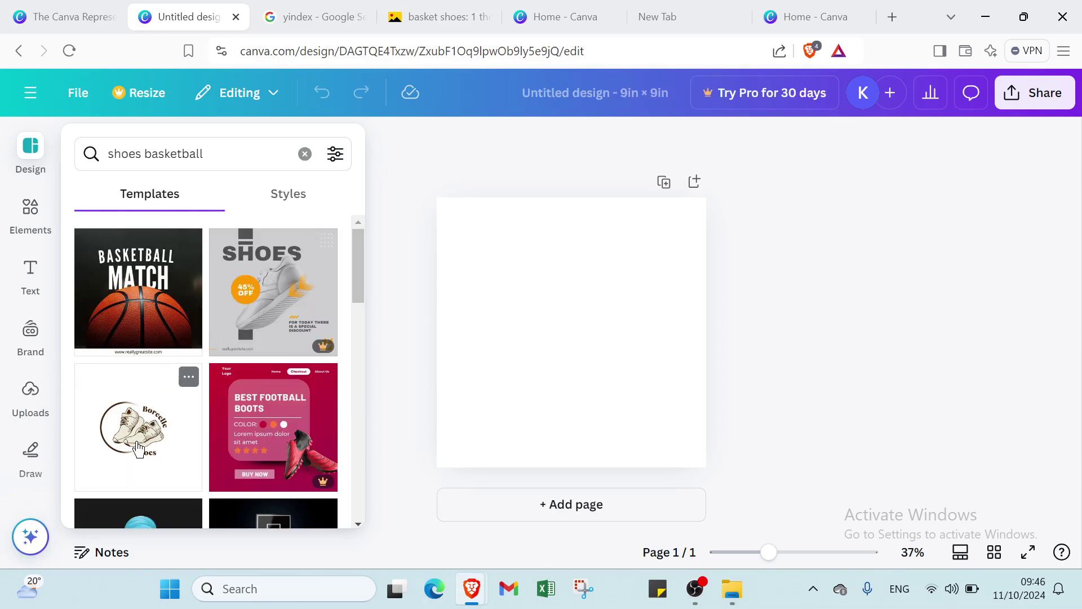
{"action": "scroll", "coordinate": [161, 370], "scroll_direction": "down", "scroll_amount": 2}
{"action": "scroll", "coordinate": [160, 371], "scroll_direction": "down", "scroll_amount": 3}
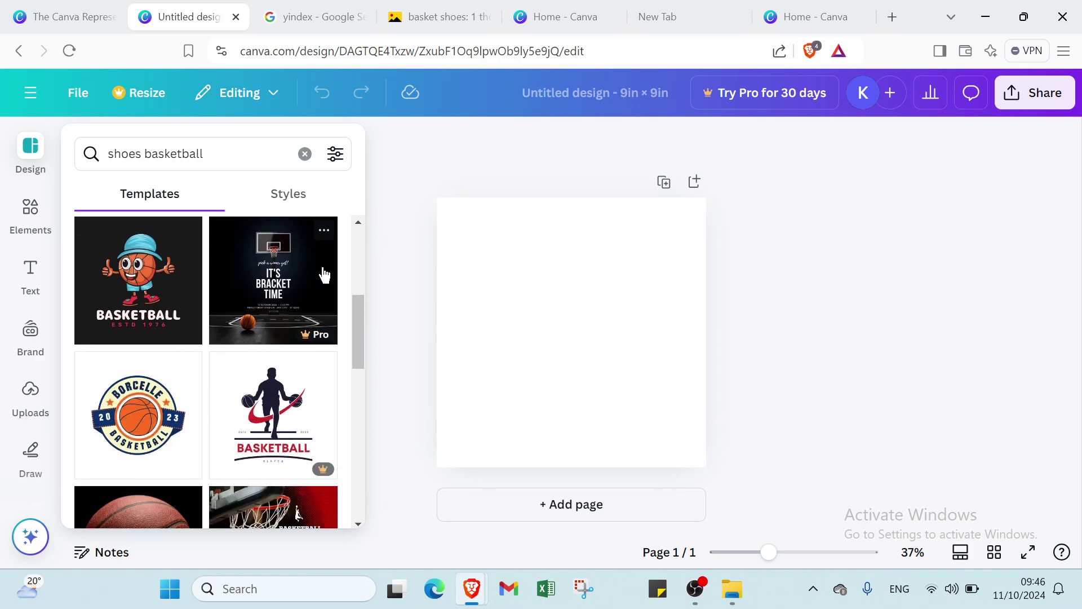
{"action": "scroll", "coordinate": [243, 296], "scroll_direction": "down", "scroll_amount": 10}
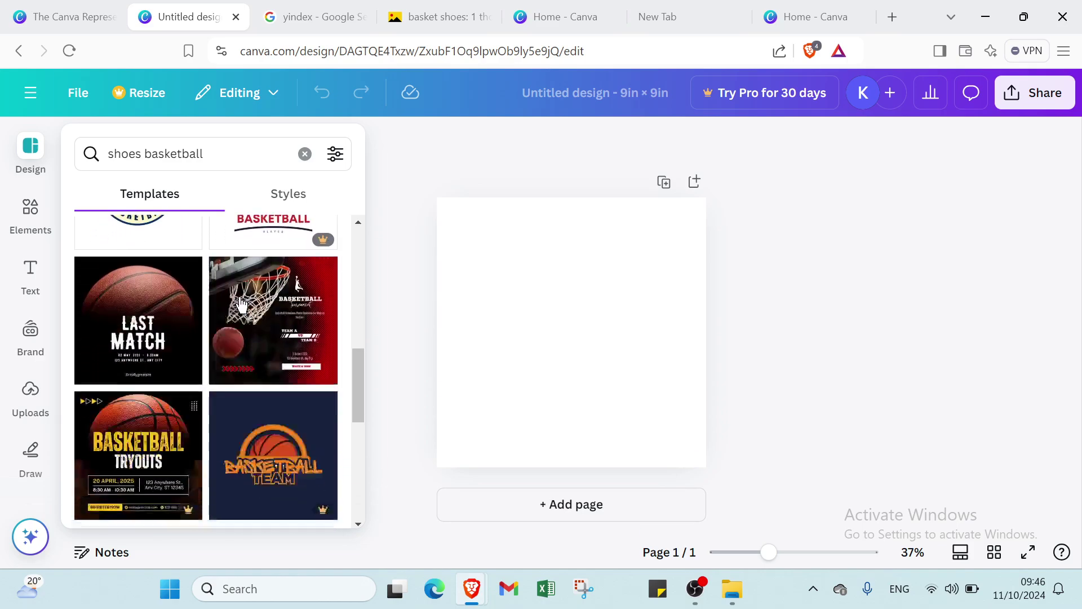
{"action": "scroll", "coordinate": [238, 307], "scroll_direction": "up", "scroll_amount": 4}
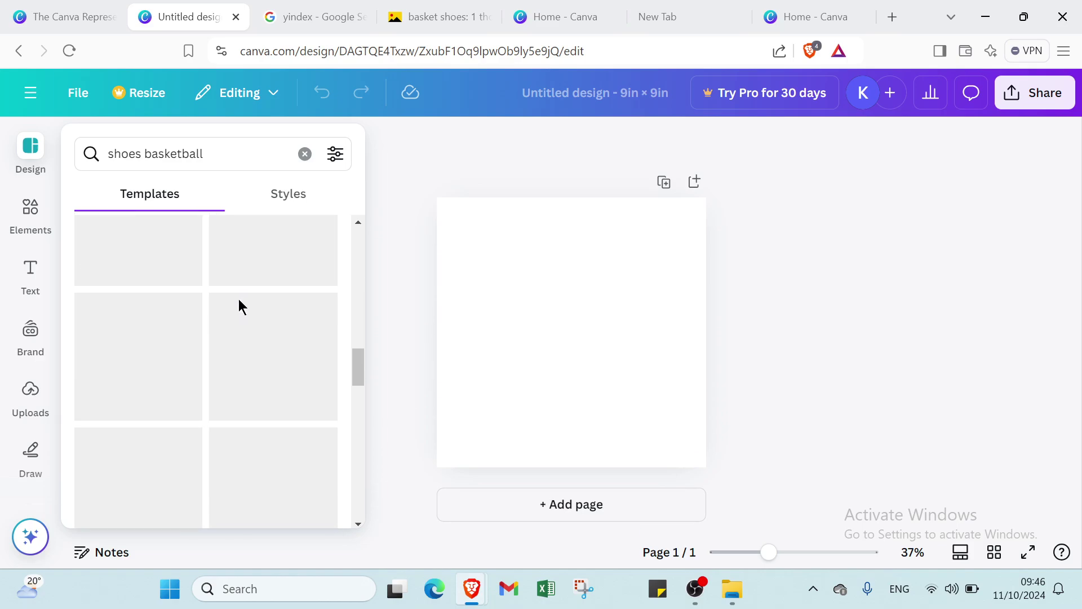
{"action": "scroll", "coordinate": [170, 389], "scroll_direction": "down", "scroll_amount": 5}
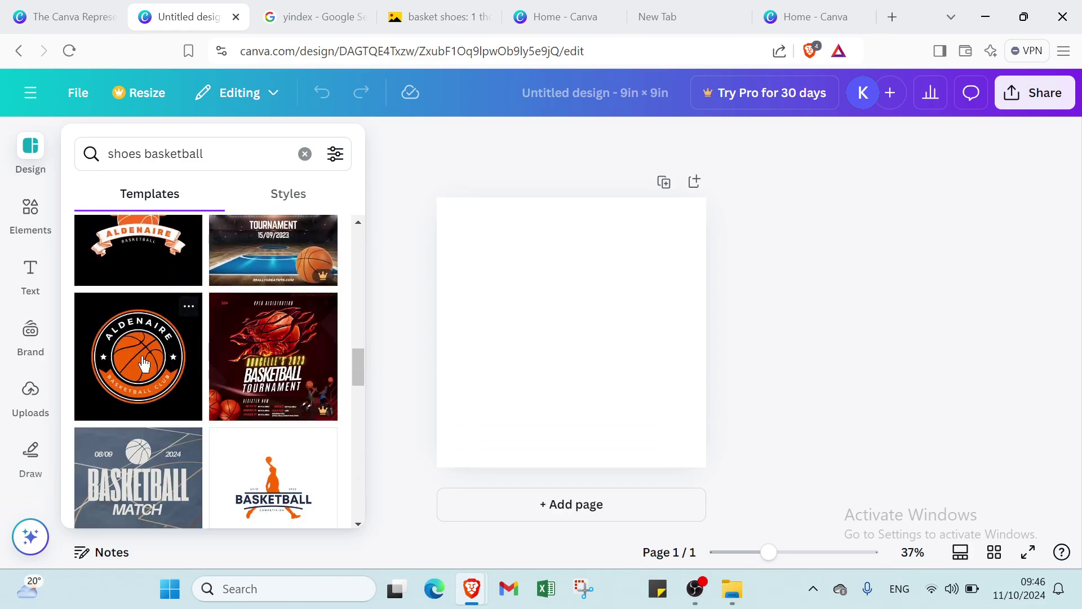
{"action": "scroll", "coordinate": [191, 367], "scroll_direction": "up", "scroll_amount": 3}
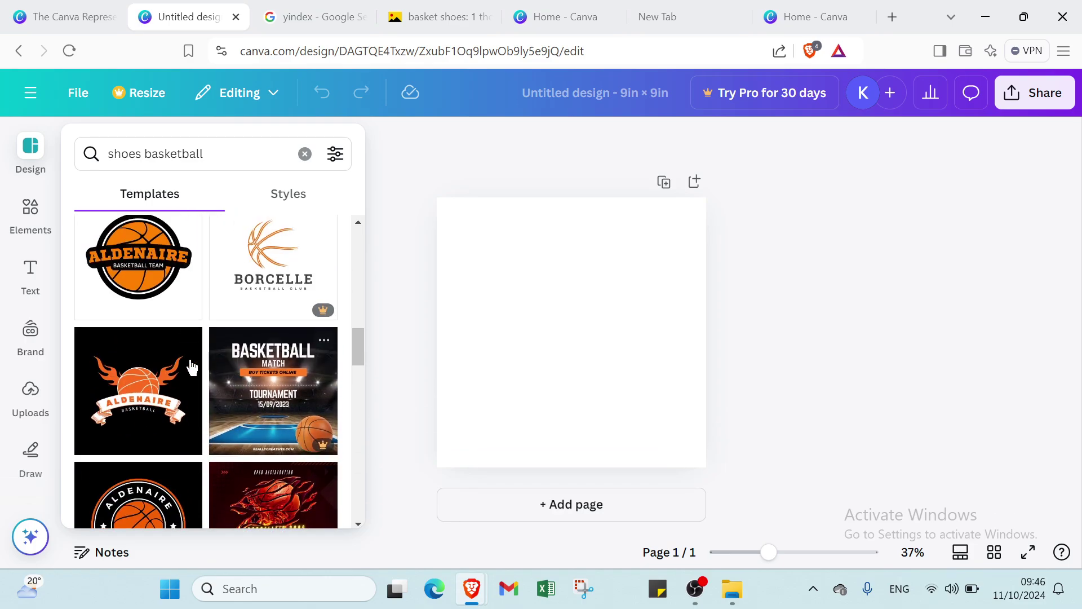
{"action": "left_click", "coordinate": [159, 388]}
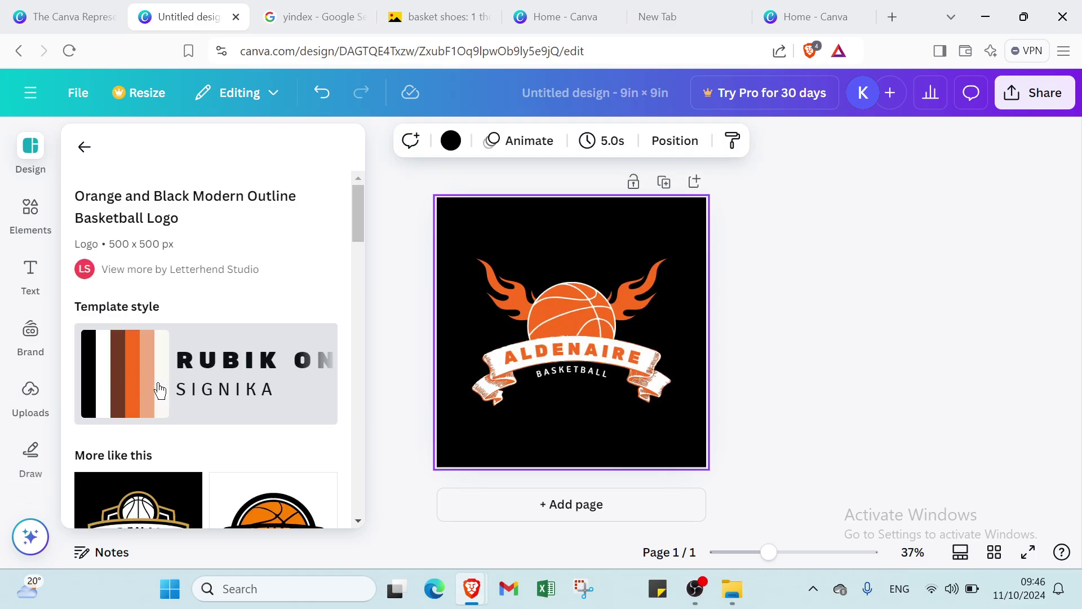
{"action": "left_click", "coordinate": [85, 148]}
Search the Canva apps for "QR code" and open the QR code app, ready to enter a URL.
{"action": "scroll", "coordinate": [32, 366], "scroll_direction": "down", "scroll_amount": 3}
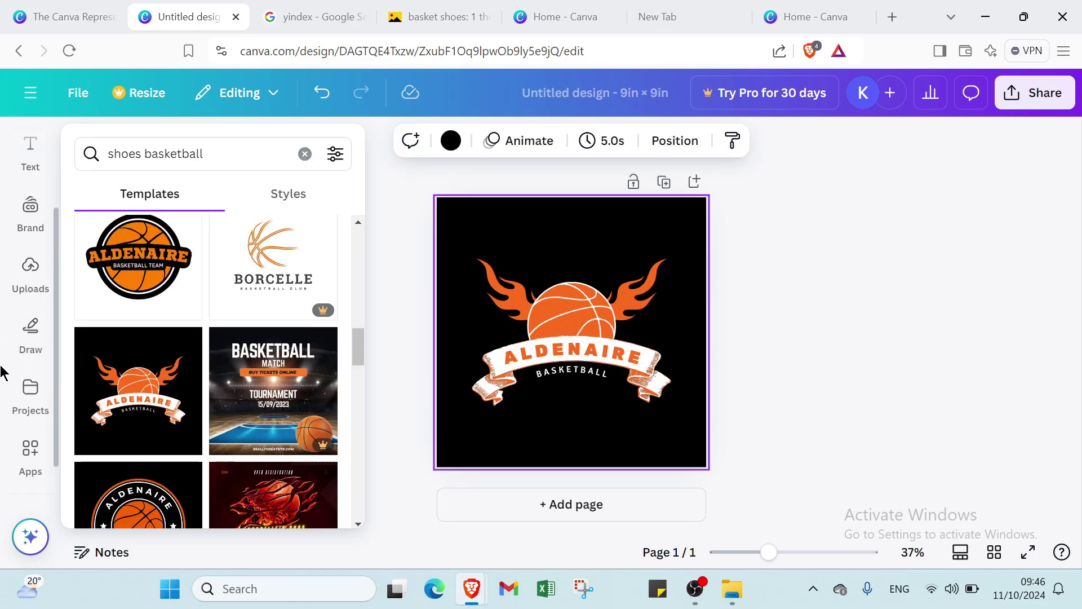
{"action": "left_click", "coordinate": [30, 451]}
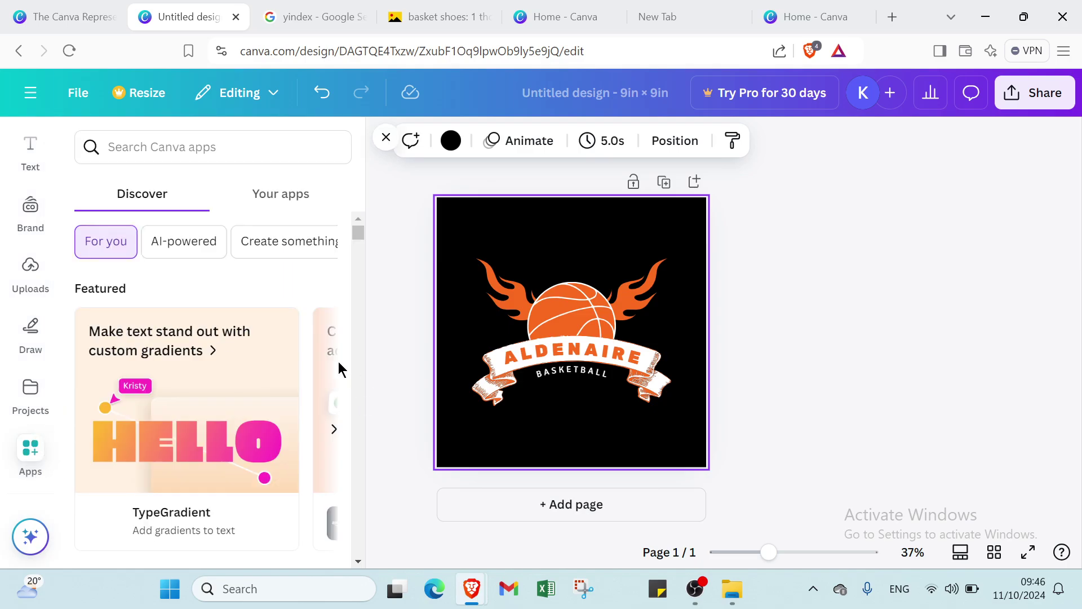
{"action": "left_click", "coordinate": [161, 153]}
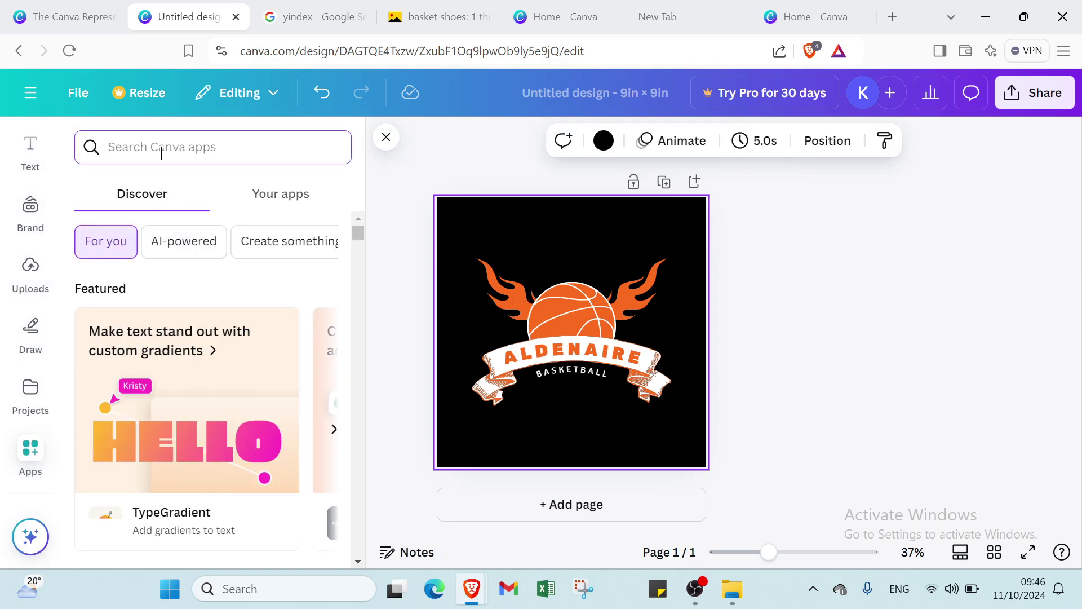
{"action": "type", "text": "QR co"}
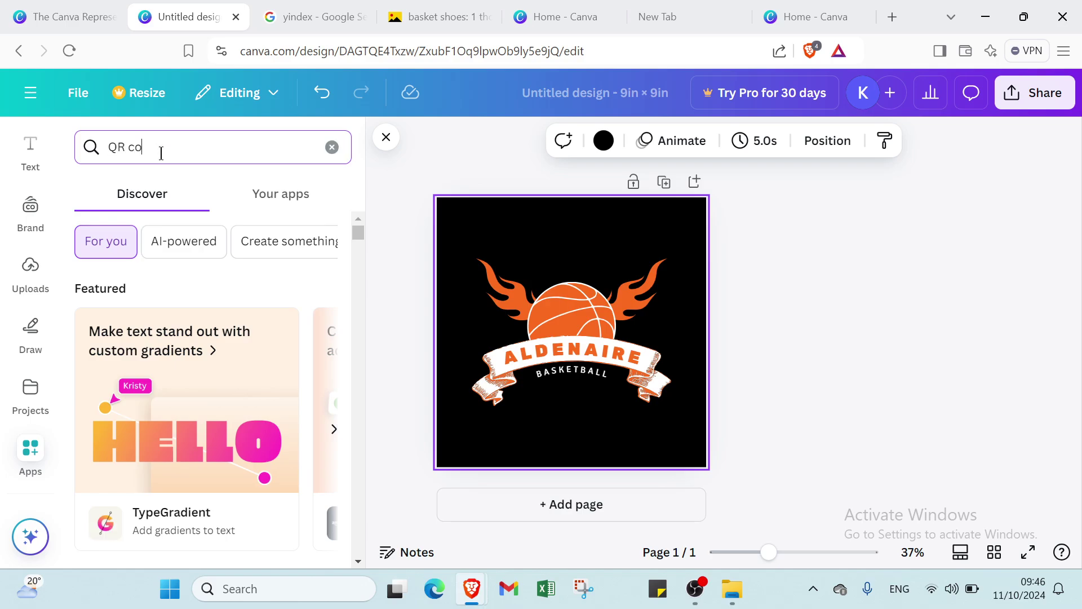
{"action": "type", "text": "de"}
{"action": "key", "text": "Return"}
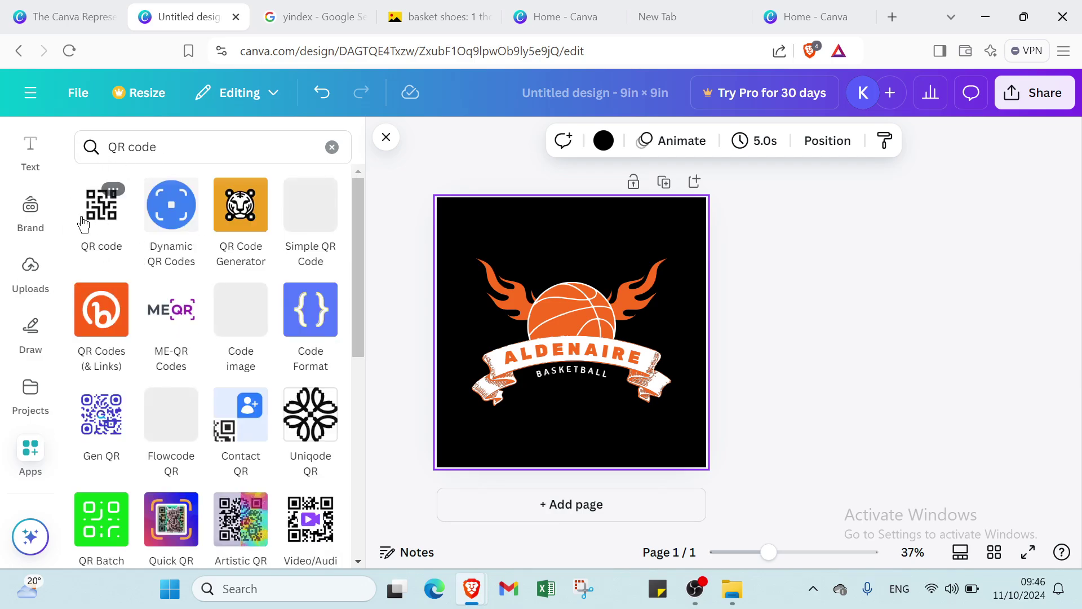
{"action": "left_click", "coordinate": [84, 221]}
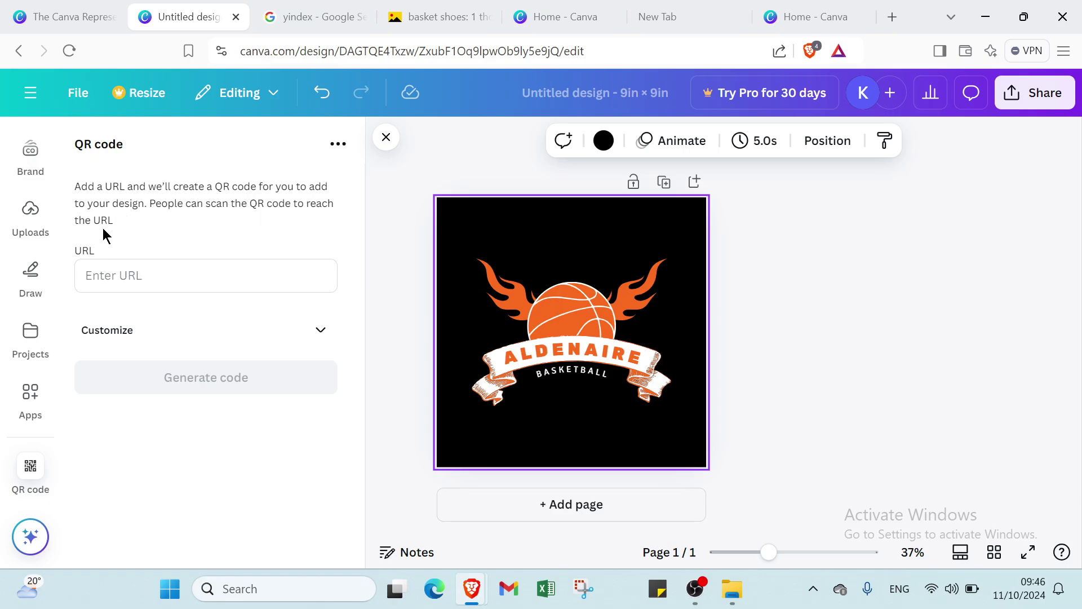
{"action": "left_click", "coordinate": [118, 275]}
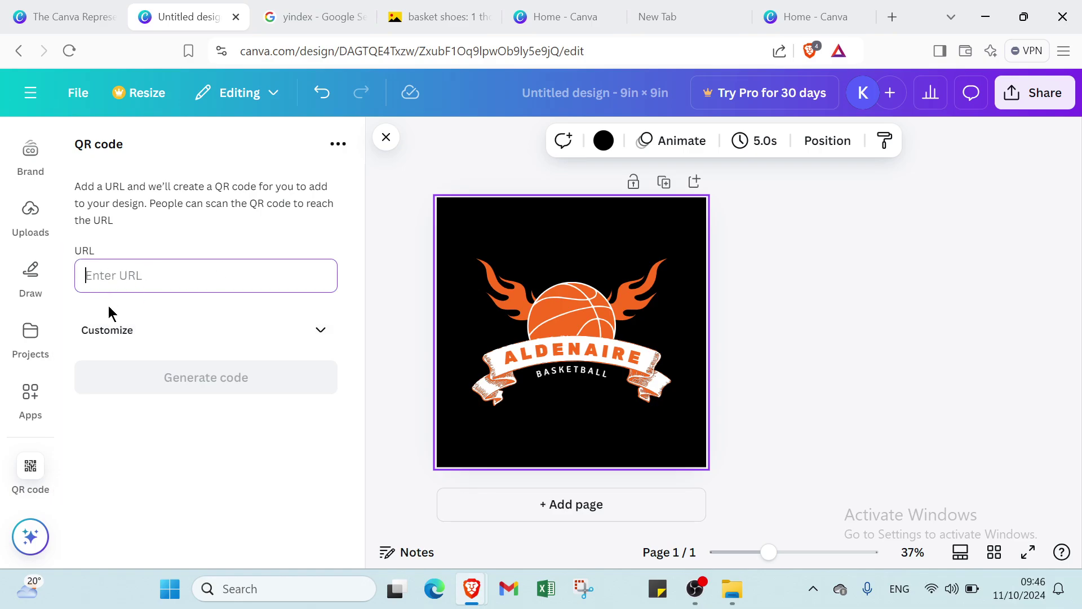
Switch to the open Yandex Images page and replace the search with "basket ball".
{"action": "left_click", "coordinate": [274, 20]}
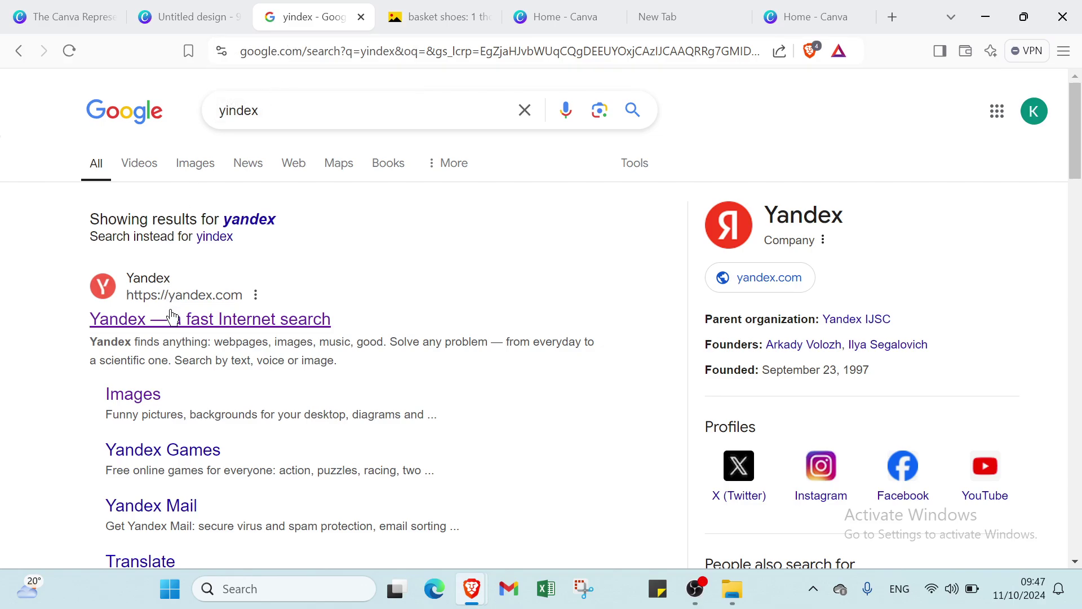
{"action": "left_click", "coordinate": [439, 20]}
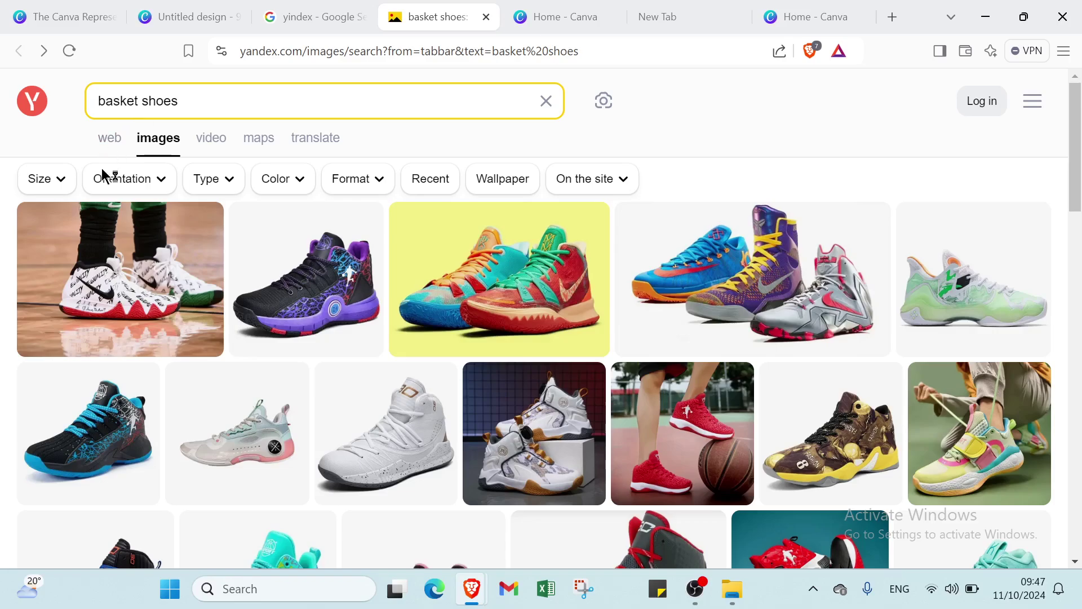
{"action": "mouse_move", "coordinate": [269, 304]}
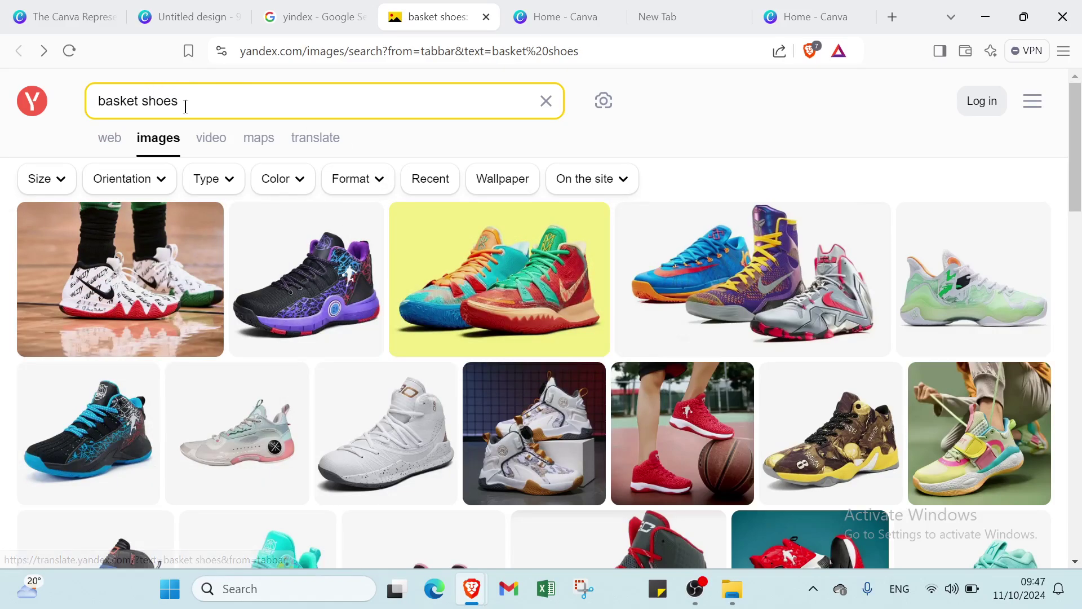
{"action": "left_click", "coordinate": [191, 106]}
{"action": "left_click_drag", "start_coordinate": [192, 106], "coordinate": [145, 112]}
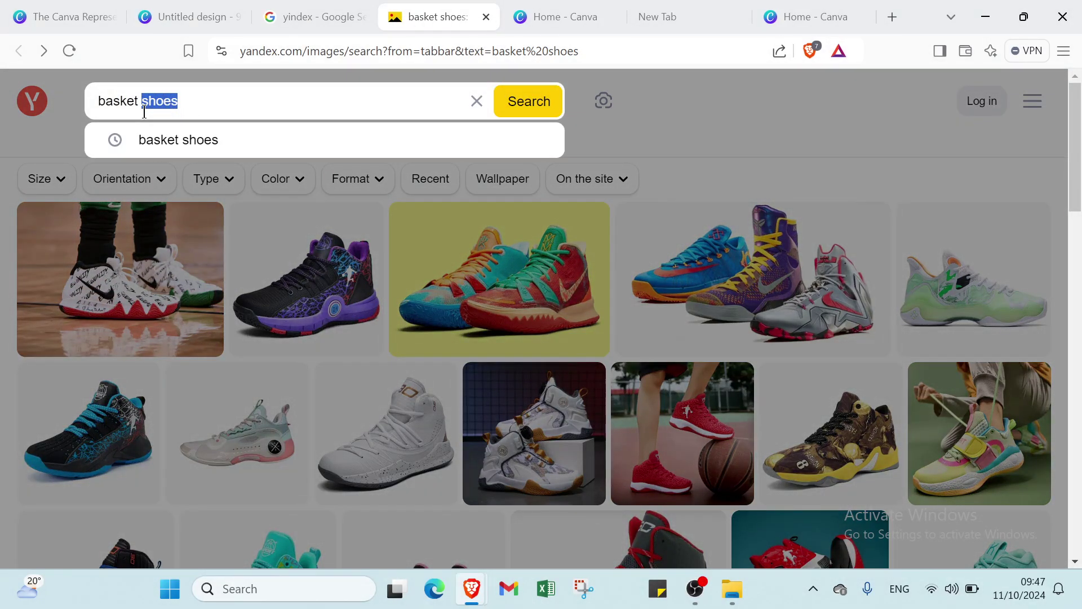
{"action": "key", "text": "BackSpace"}
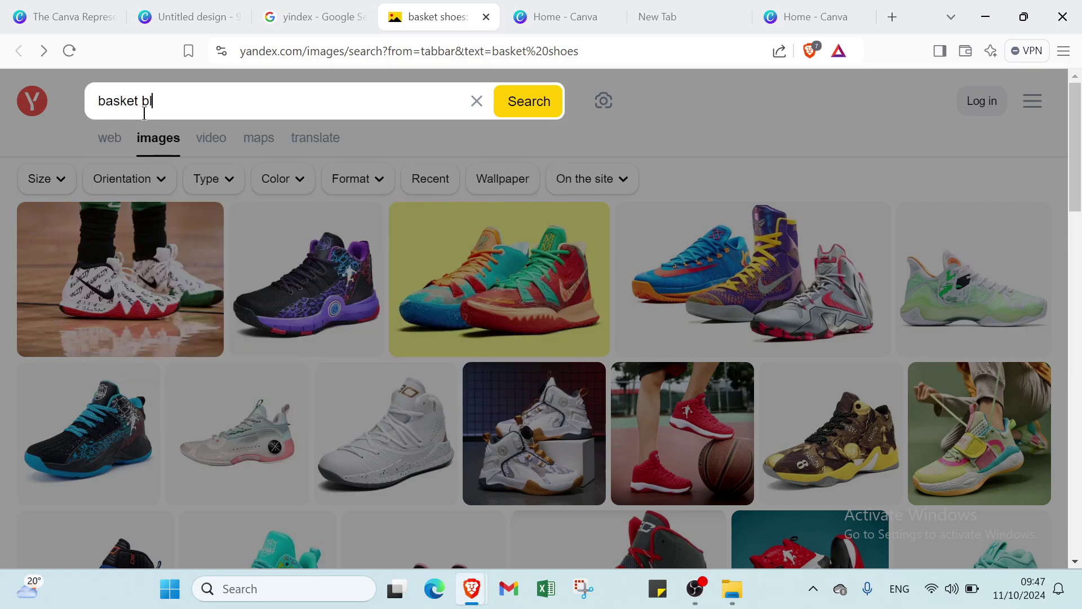
{"action": "type", "text": "ball"}
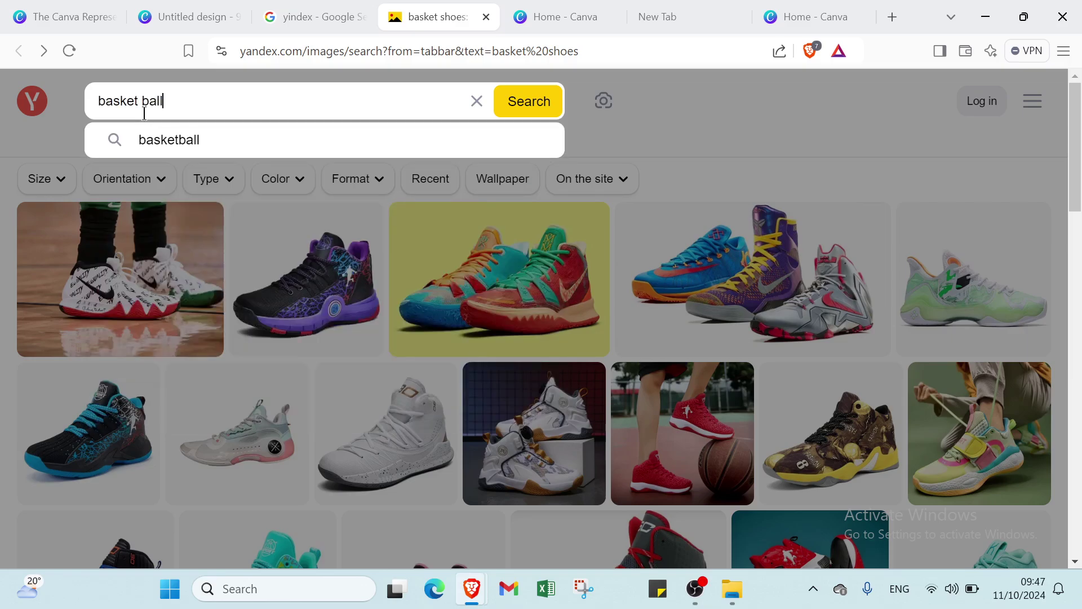
{"action": "key", "text": "Return"}
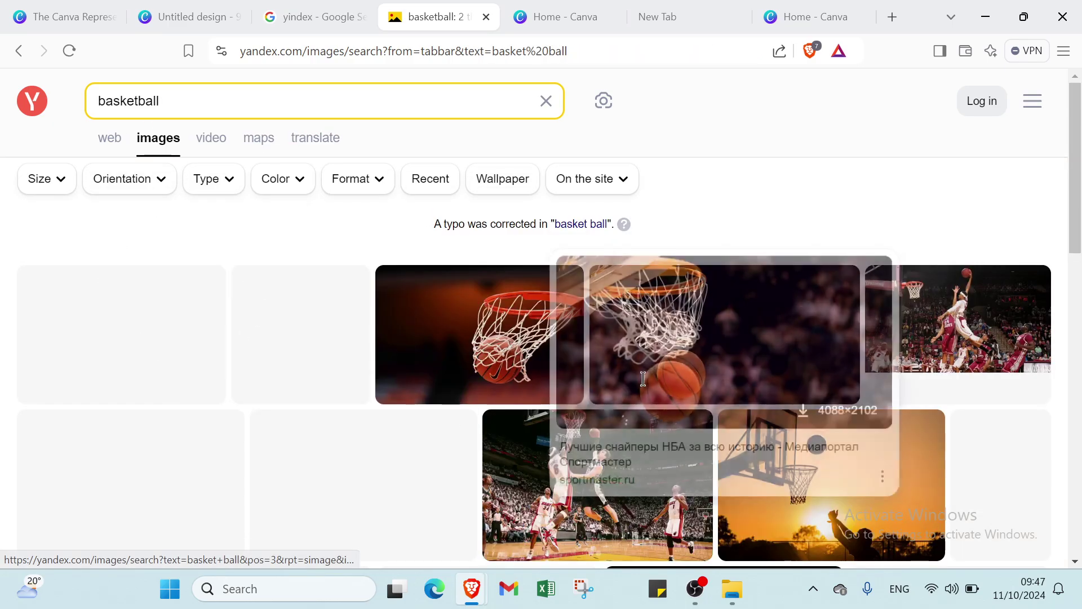
Open the image of a basketball lying on a court floor, copy its link and close the preview.
{"action": "mouse_move", "coordinate": [288, 353]}
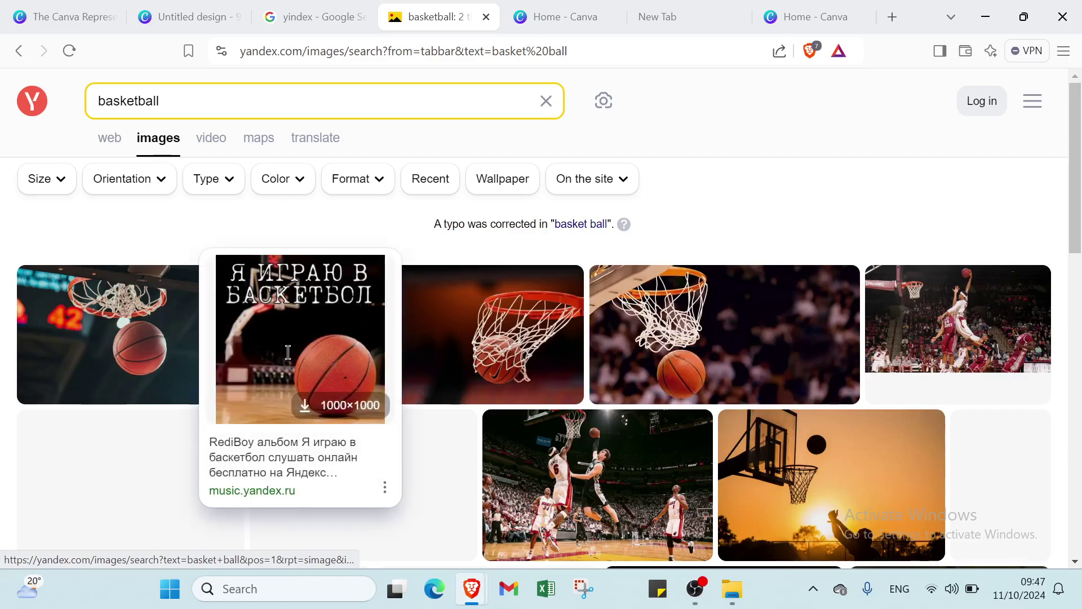
{"action": "left_click", "coordinate": [323, 356]}
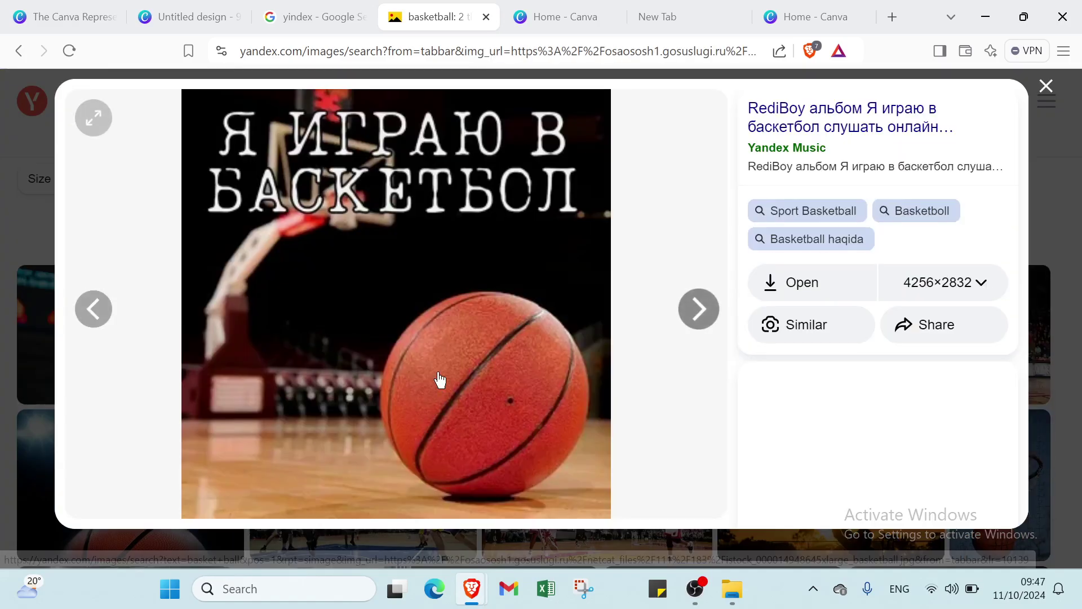
{"action": "left_click", "coordinate": [976, 327]}
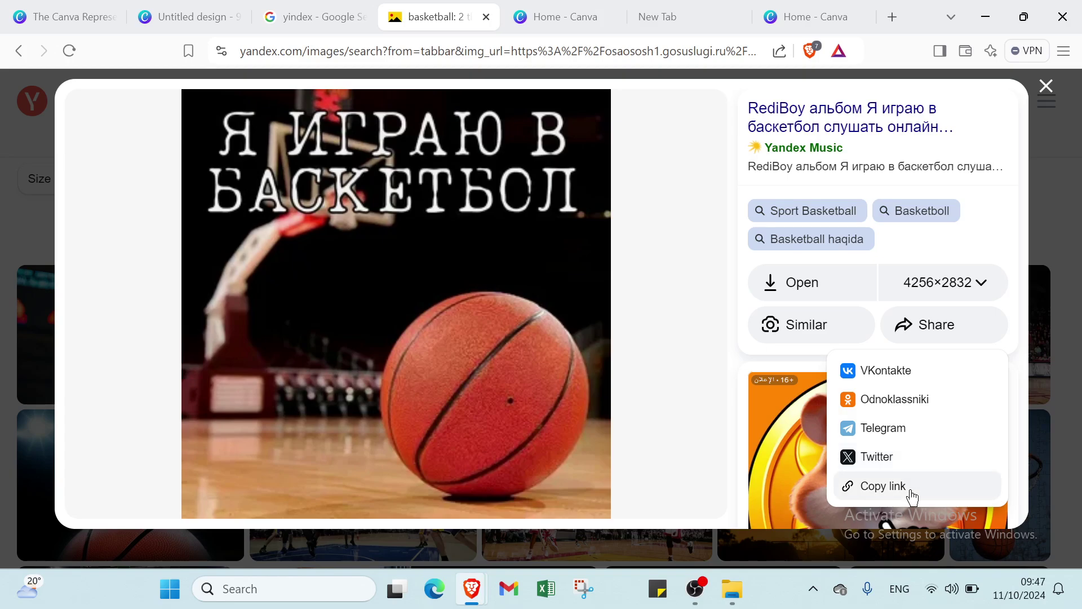
{"action": "left_click", "coordinate": [911, 492]}
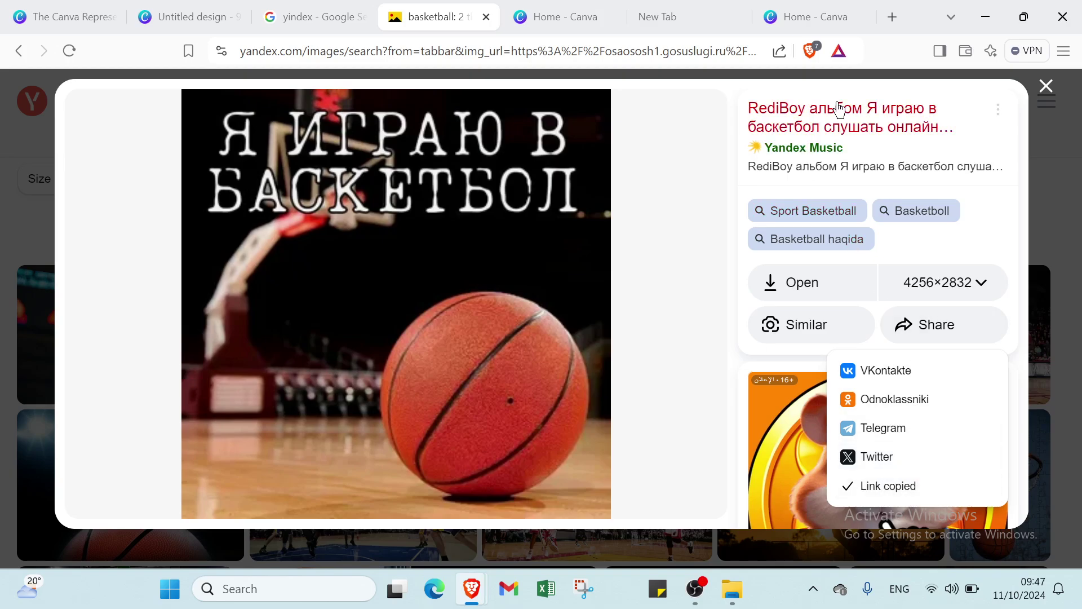
{"action": "left_click", "coordinate": [1047, 86]}
Return to the Canva design, paste the copied image link as the QR code's URL and generate the code with the default customization.
{"action": "left_click", "coordinate": [194, 17]}
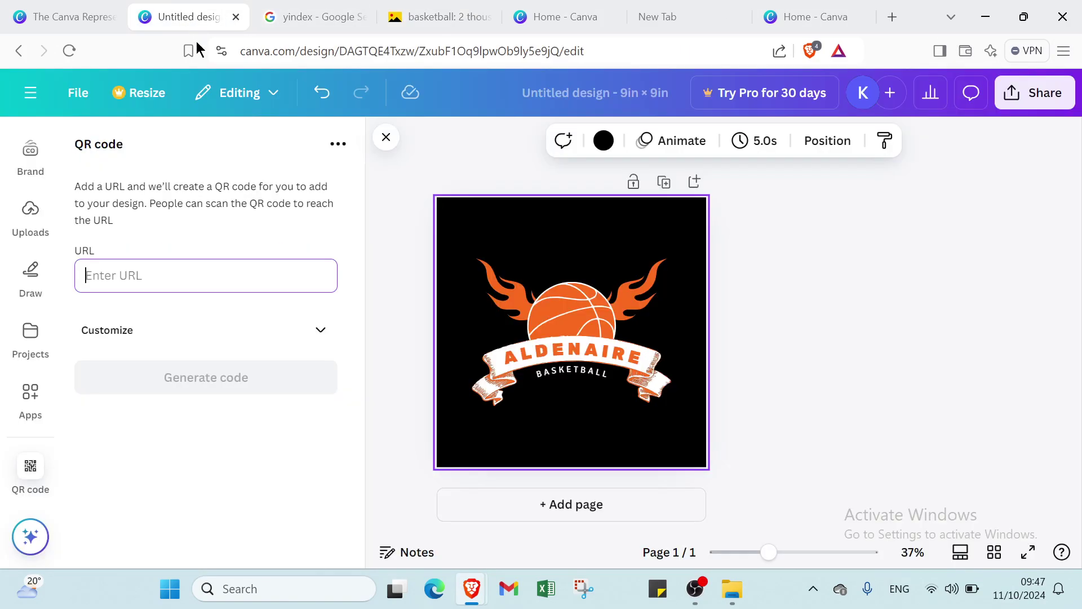
{"action": "left_click", "coordinate": [162, 277]}
{"action": "key", "text": "ctrl+v"}
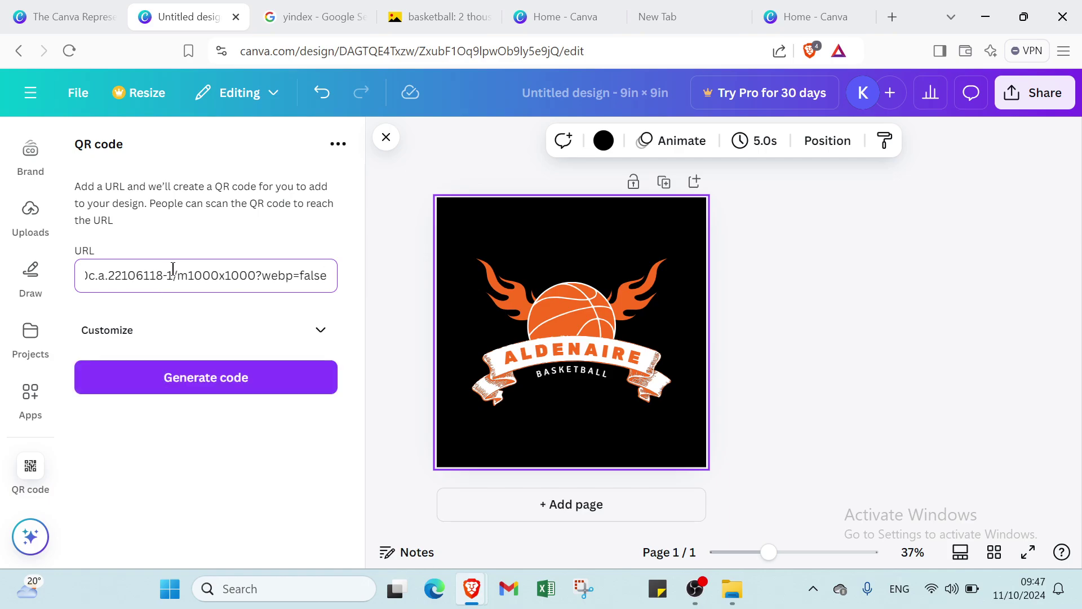
{"action": "left_click", "coordinate": [168, 336]}
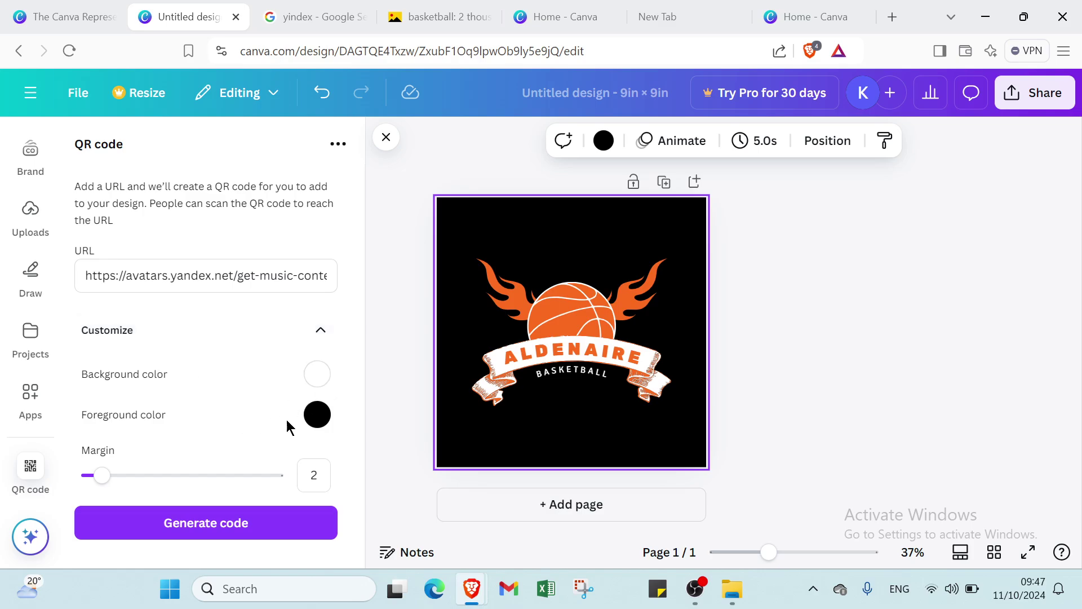
{"action": "left_click", "coordinate": [260, 525]}
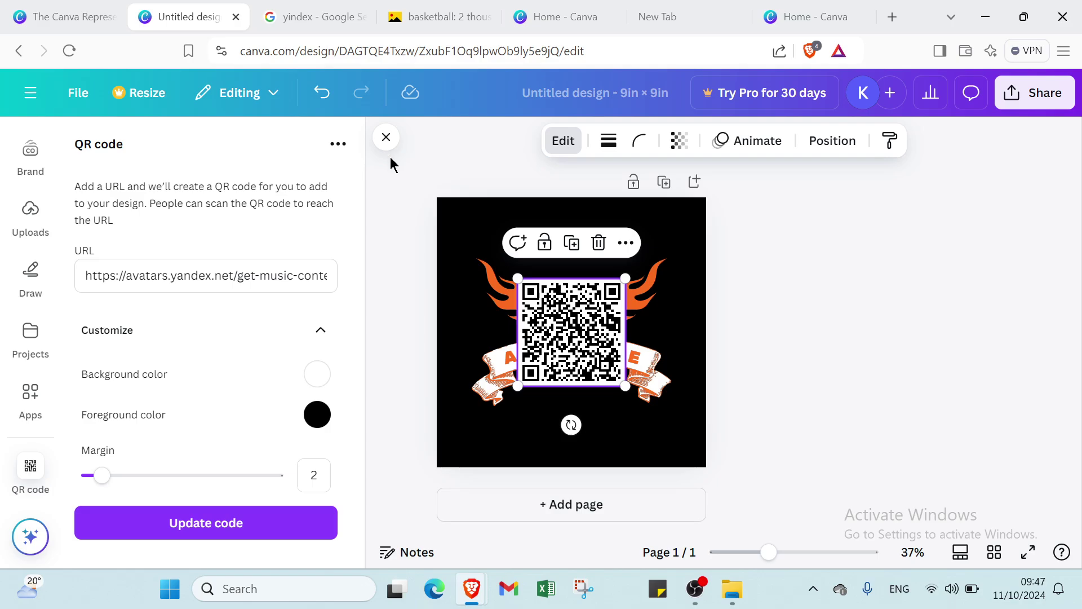
{"action": "left_click", "coordinate": [379, 139]}
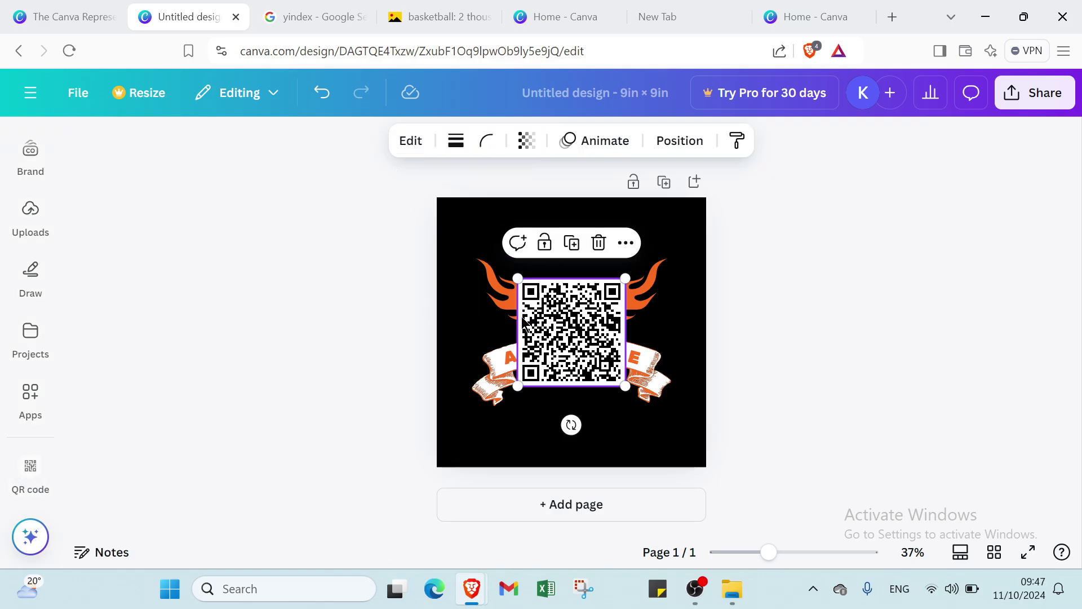
Move the QR code aside to the page's lower-right corner and shift the basketball and both flames up to the page's upper edge.
{"action": "left_click_drag", "start_coordinate": [580, 355], "coordinate": [695, 465]}
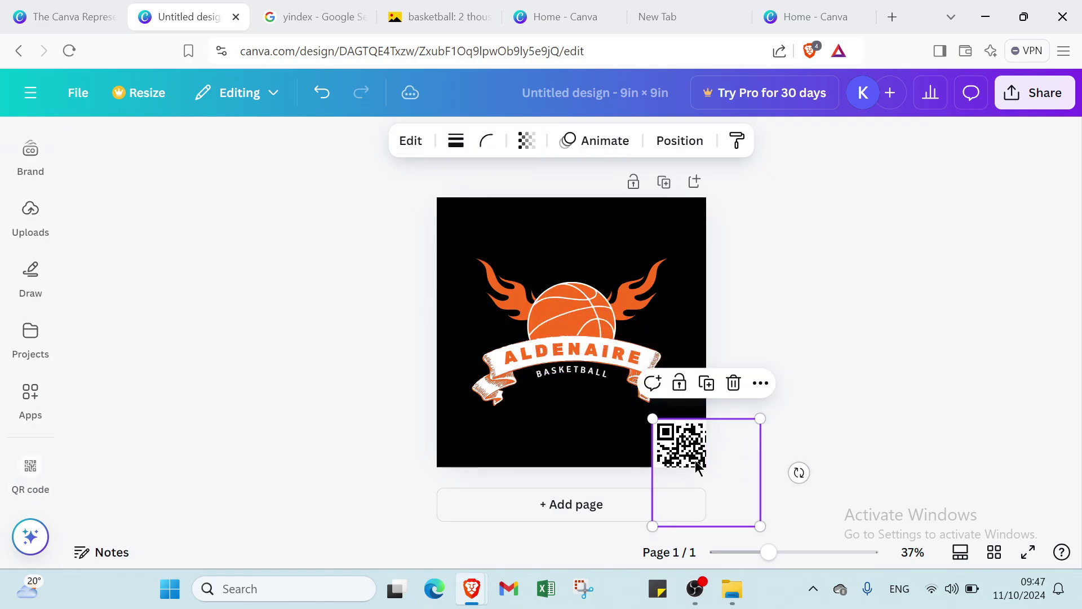
{"action": "left_click", "coordinate": [583, 340]}
{"action": "left_click", "coordinate": [583, 334]}
{"action": "left_click_drag", "start_coordinate": [581, 319], "coordinate": [583, 234]}
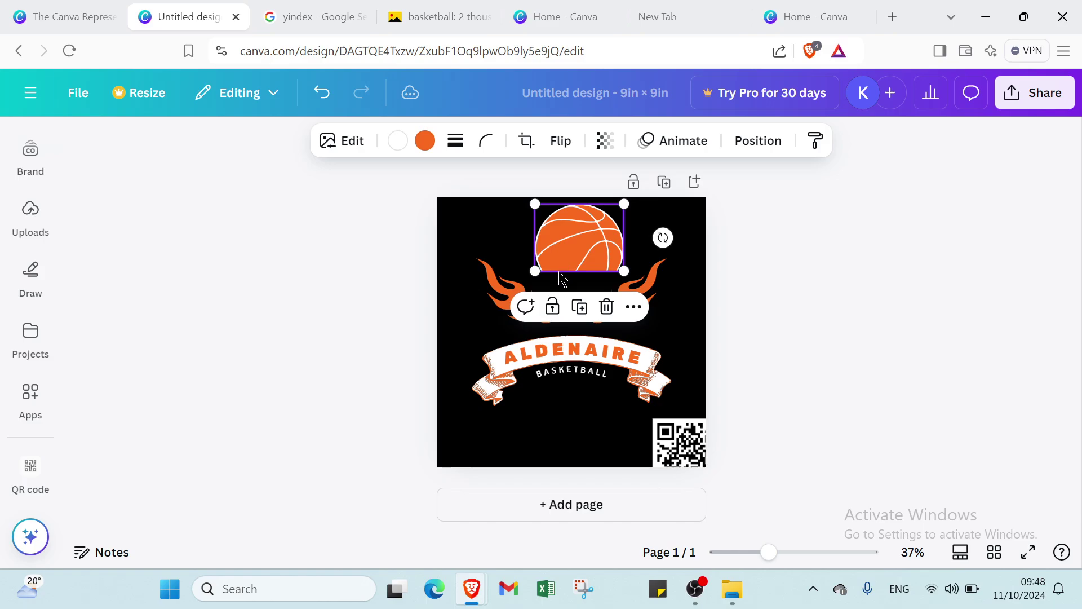
{"action": "left_click_drag", "start_coordinate": [493, 293], "coordinate": [488, 238]}
{"action": "left_click_drag", "start_coordinate": [638, 275], "coordinate": [662, 218]}
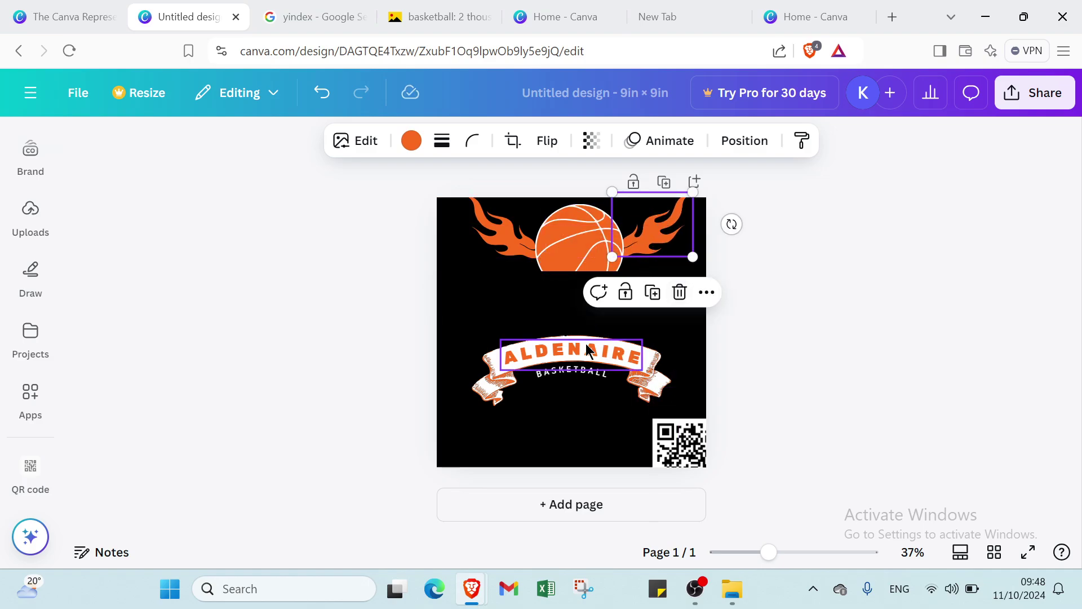
Move the ALDENAIRE text, ribbon and BASKETBALL text up under the ball, and place the QR code fully on the page below them.
{"action": "left_click_drag", "start_coordinate": [586, 343], "coordinate": [603, 275]}
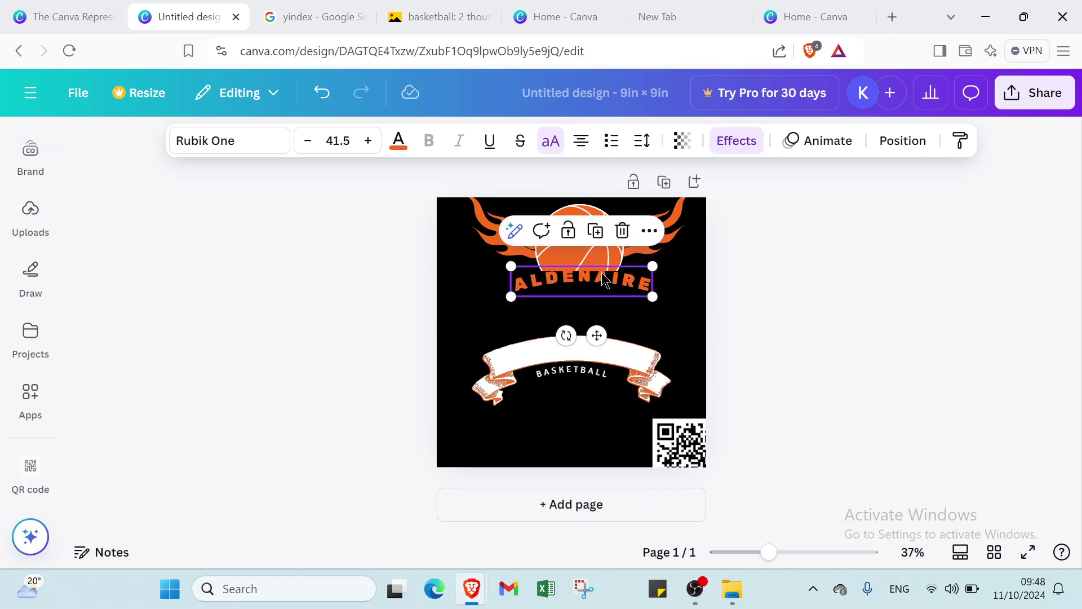
{"action": "left_click_drag", "start_coordinate": [596, 358], "coordinate": [606, 309]}
{"action": "left_click_drag", "start_coordinate": [605, 372], "coordinate": [615, 336]}
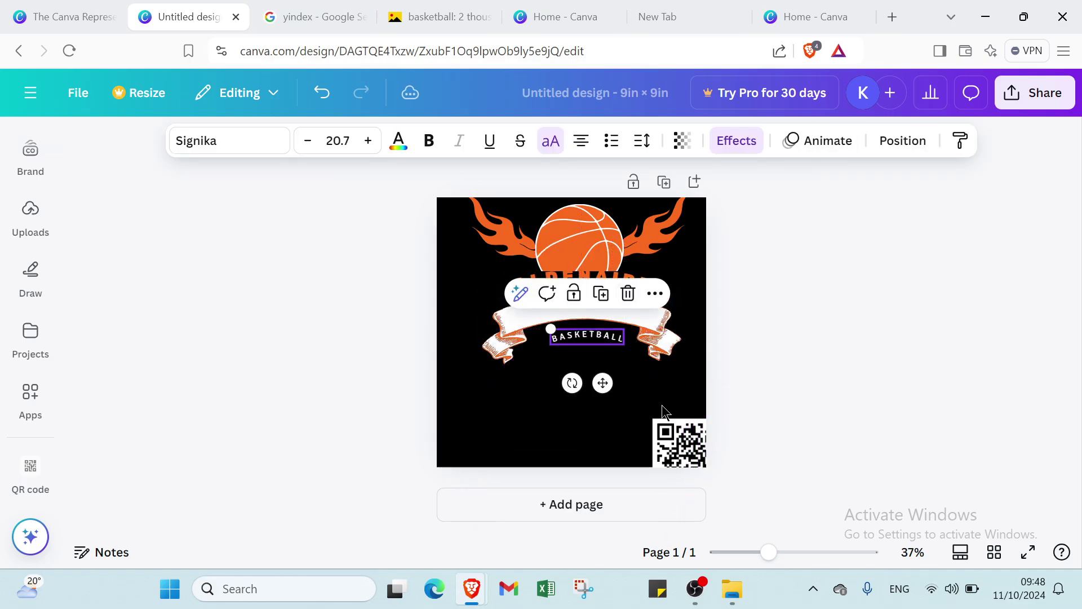
{"action": "left_click_drag", "start_coordinate": [672, 418], "coordinate": [552, 361]}
{"action": "left_click", "coordinate": [810, 333]}
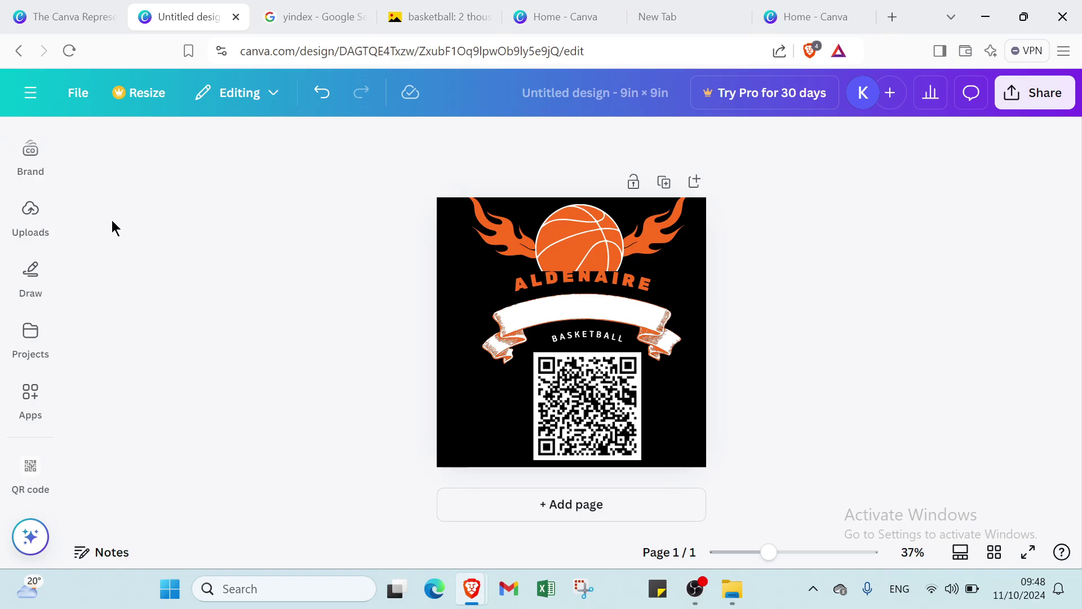
Switch to another Canva home page, create a new presentation and apply the recently used "Shattered Illusions" template's cover to its page.
{"action": "left_click", "coordinate": [30, 92]}
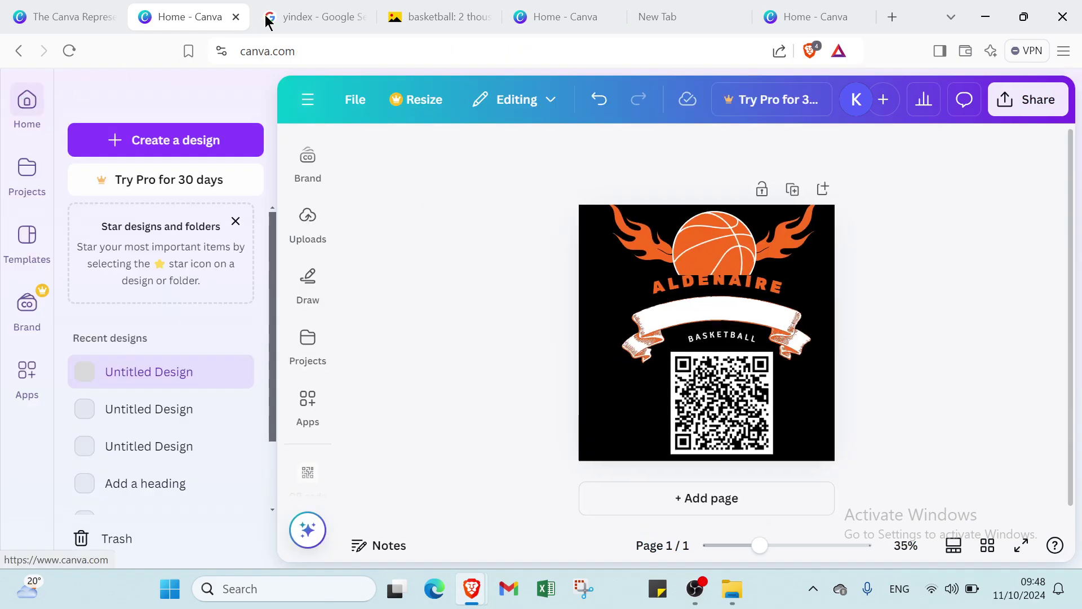
{"action": "left_click", "coordinate": [534, 17]}
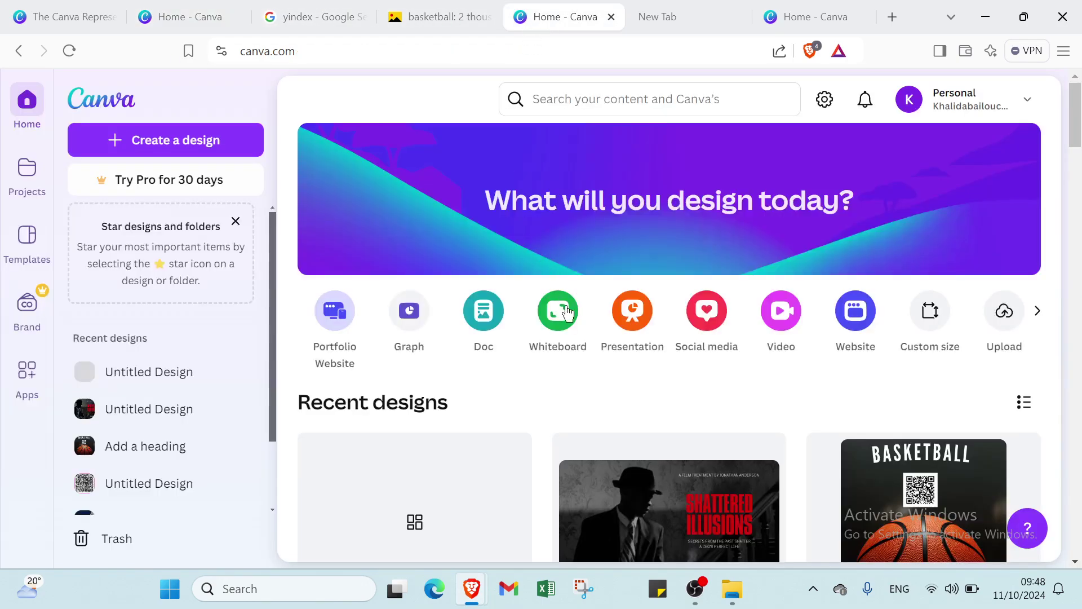
{"action": "left_click", "coordinate": [640, 314]}
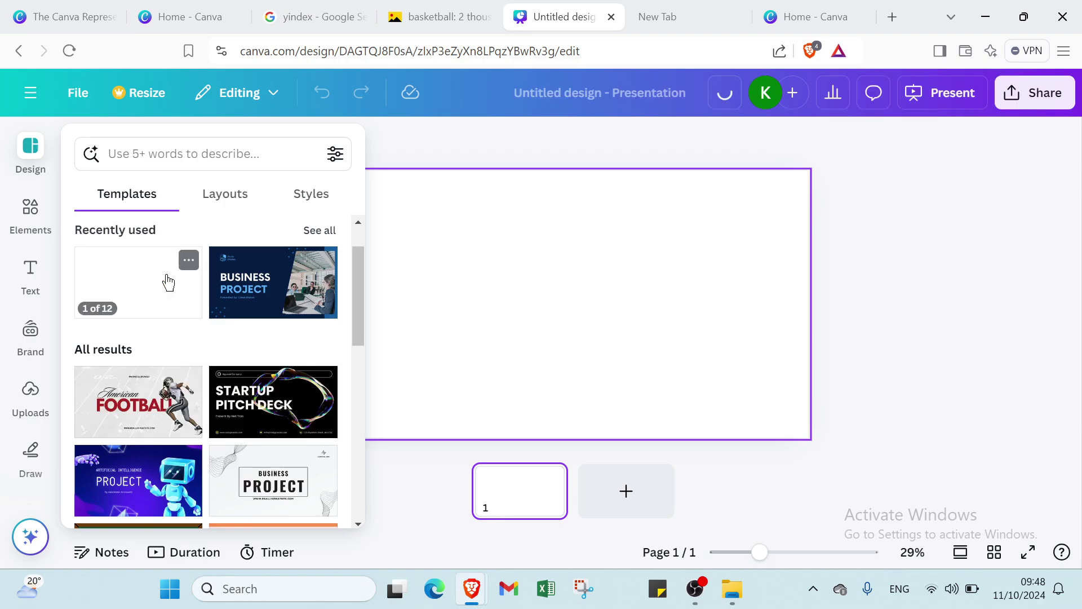
{"action": "left_click", "coordinate": [166, 280]}
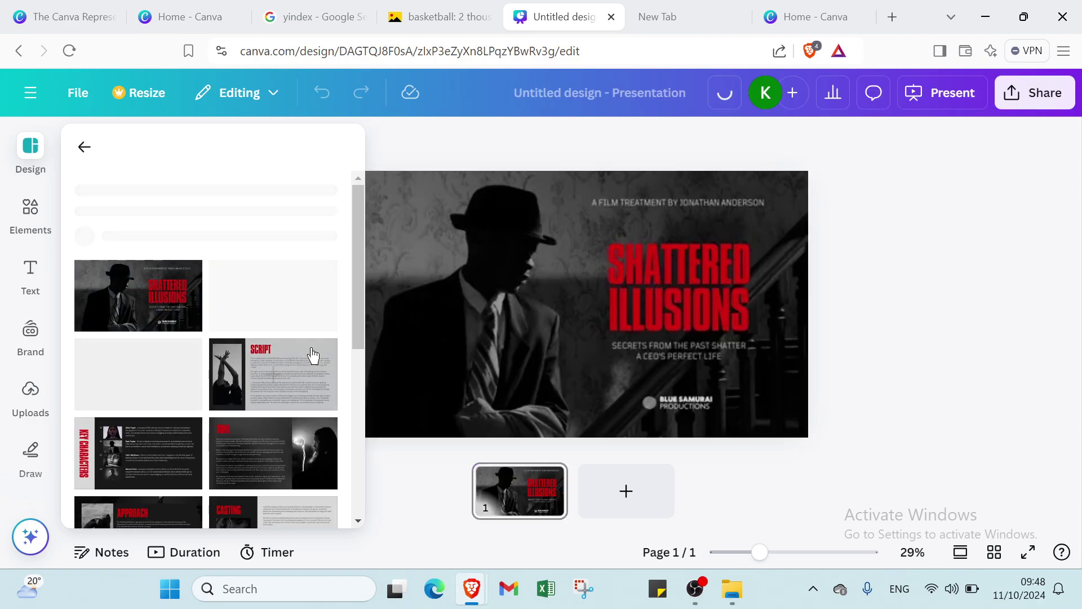
{"action": "left_click", "coordinate": [82, 147]}
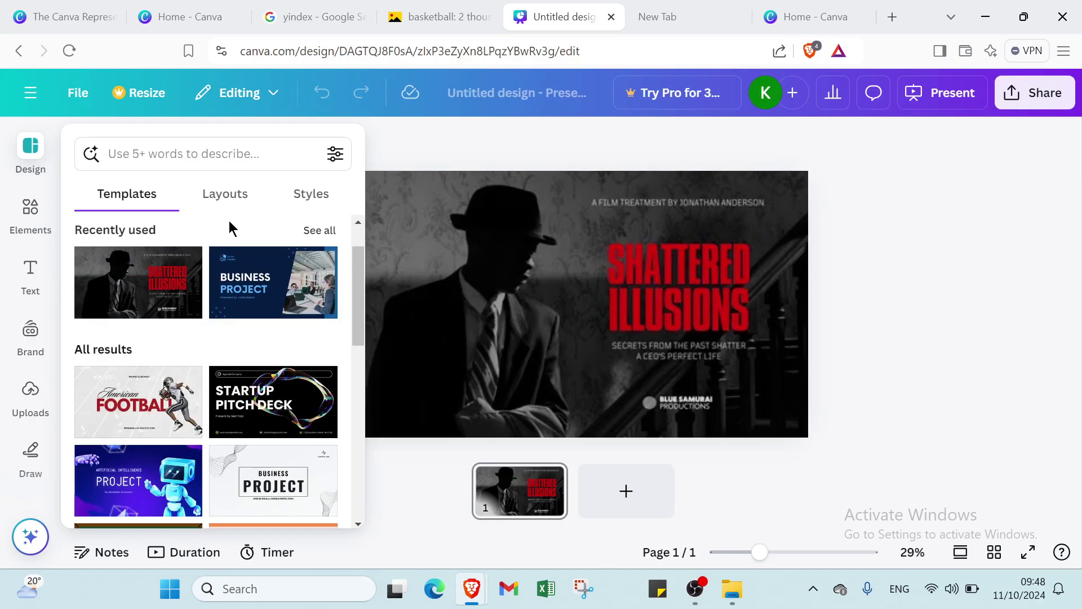
{"action": "left_click", "coordinate": [445, 179]}
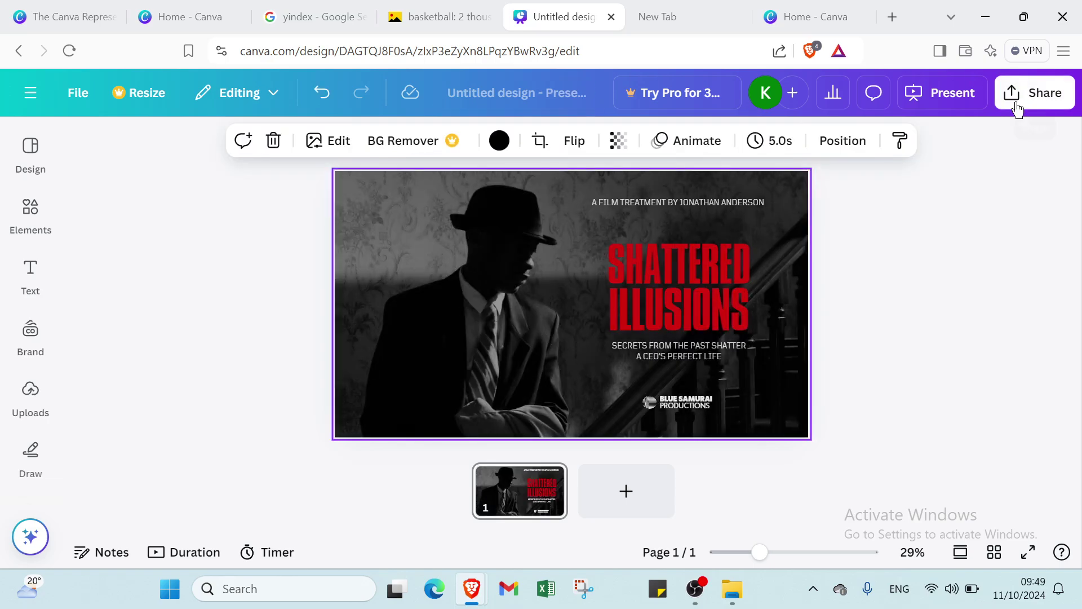
Create a watermarked public view link for the Shattered Illusions presentation, copy the link and close the sharing options.
{"action": "left_click", "coordinate": [1022, 103]}
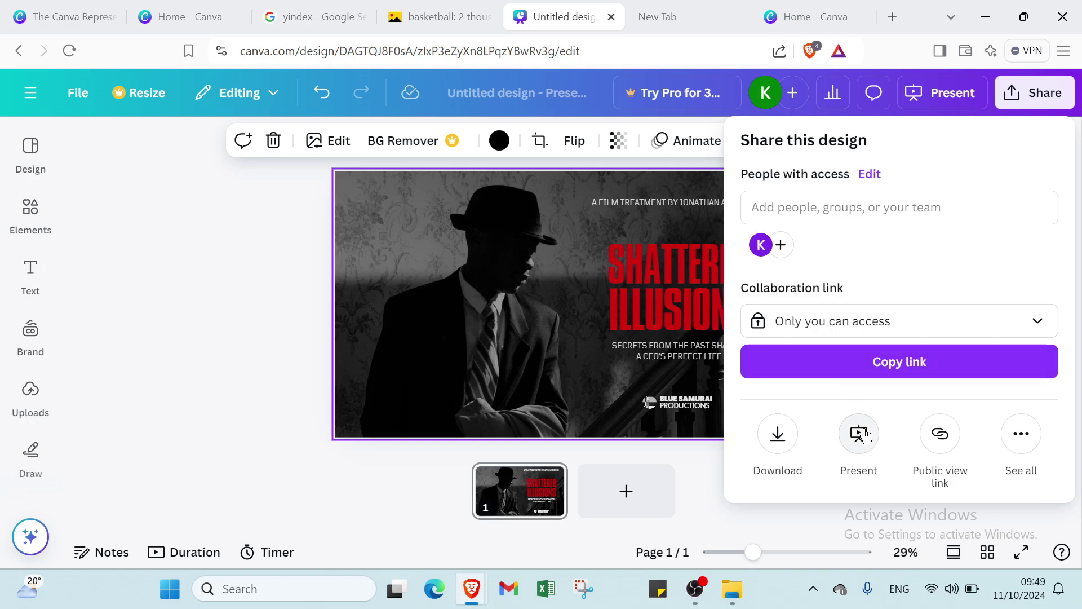
{"action": "left_click", "coordinate": [953, 442]}
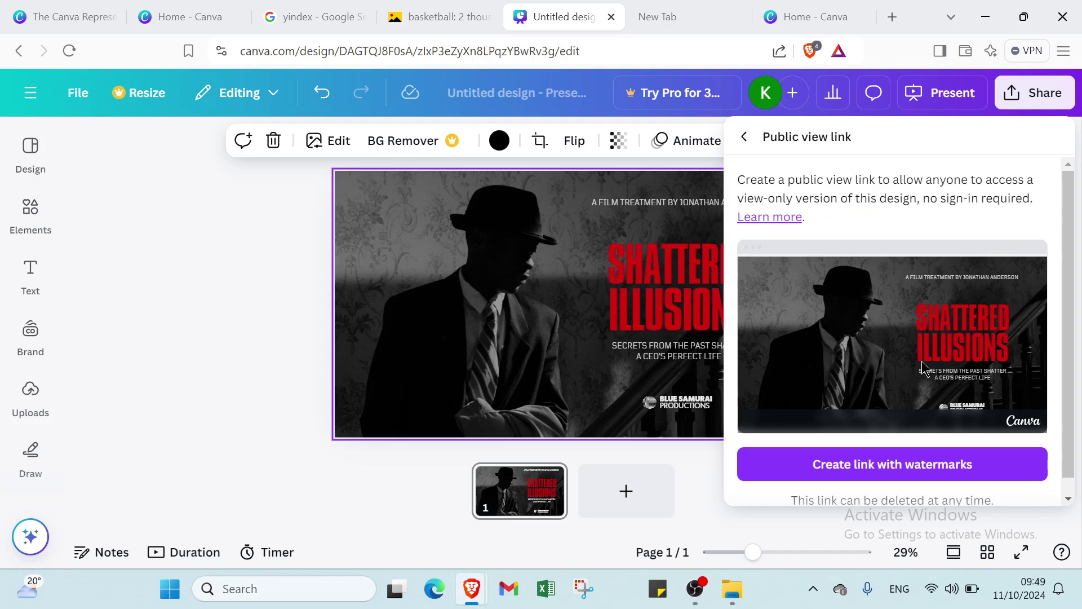
{"action": "scroll", "coordinate": [909, 420], "scroll_direction": "down", "scroll_amount": 1}
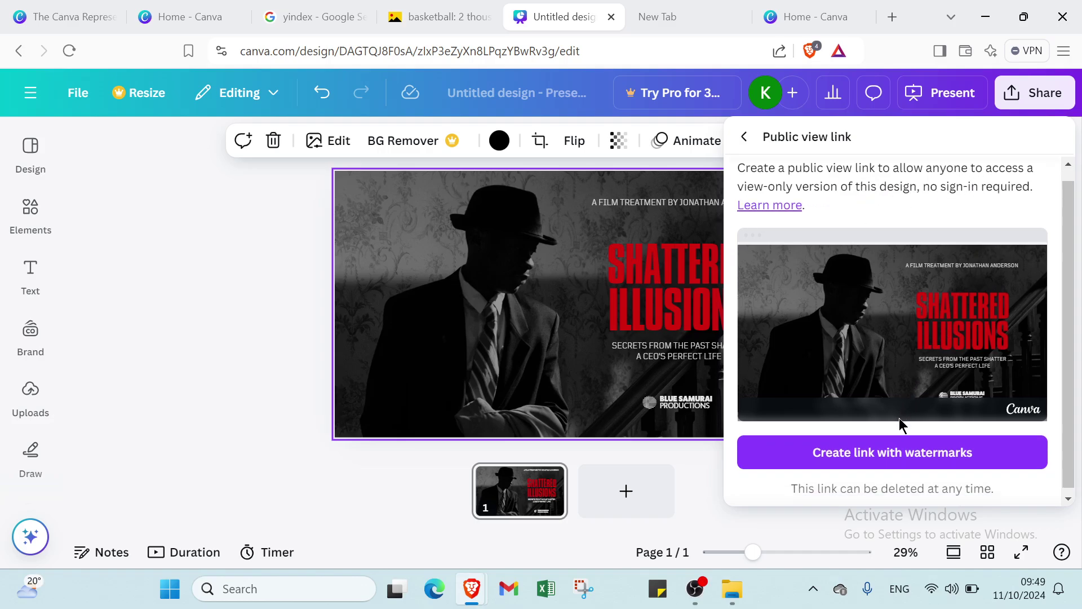
{"action": "left_click", "coordinate": [902, 460]}
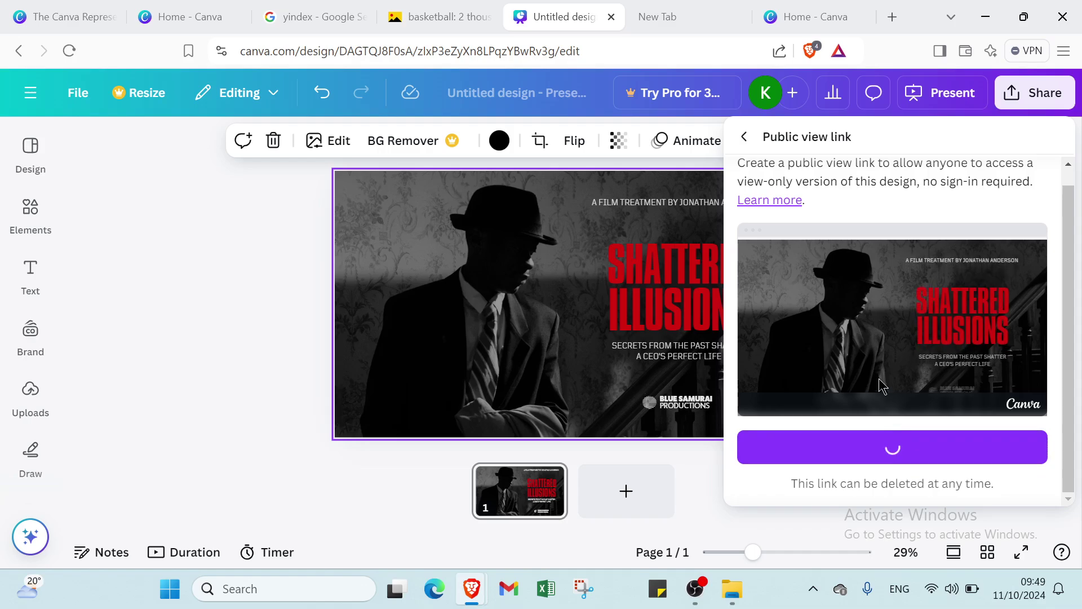
{"action": "scroll", "coordinate": [788, 216], "scroll_direction": "up", "scroll_amount": 1}
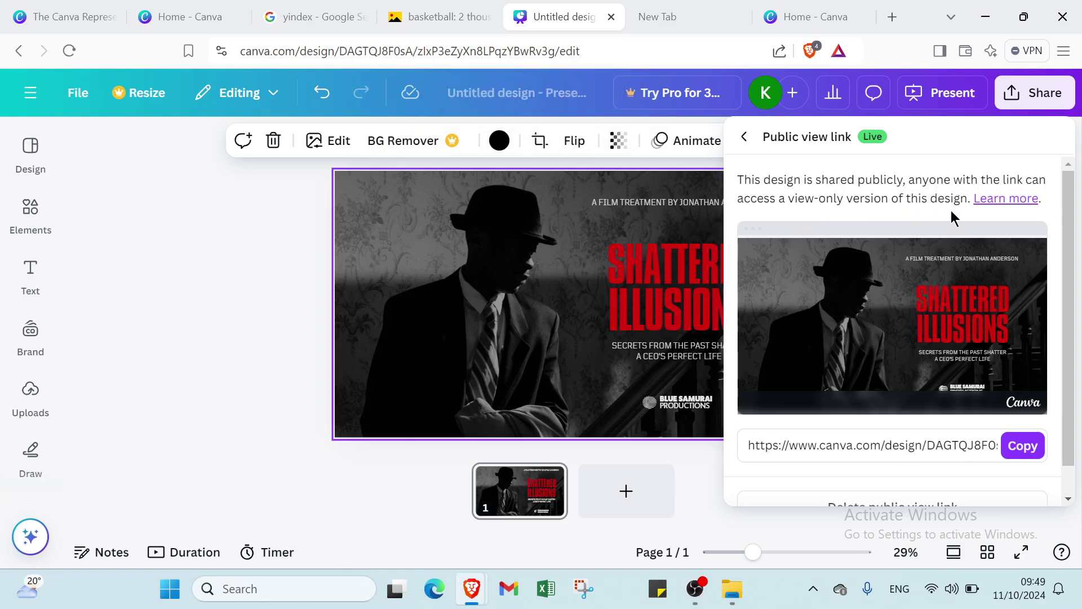
{"action": "left_click", "coordinate": [1032, 447]}
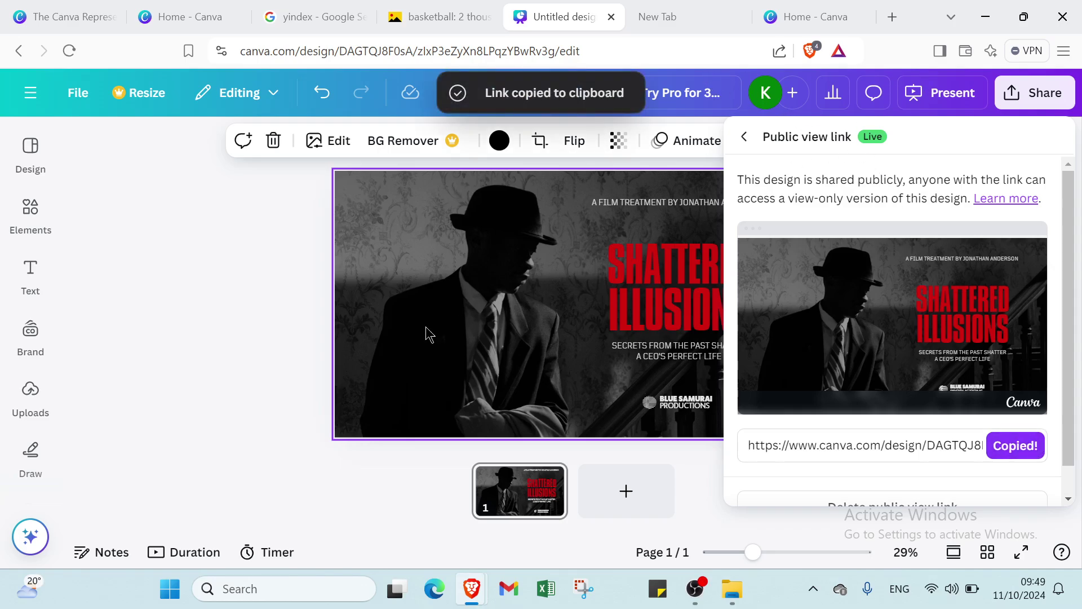
{"action": "left_click", "coordinate": [291, 286]}
Open the copied public view link in the empty browser tab, give the presentation a thumbs-up reaction and go back.
{"action": "left_click", "coordinate": [682, 16]}
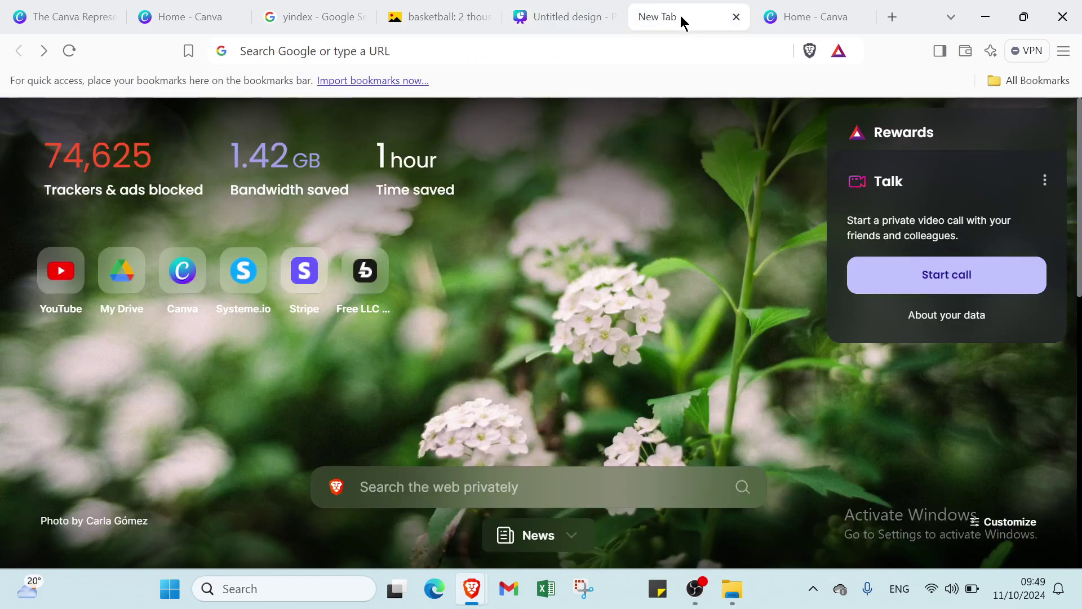
{"action": "left_click", "coordinate": [472, 59]}
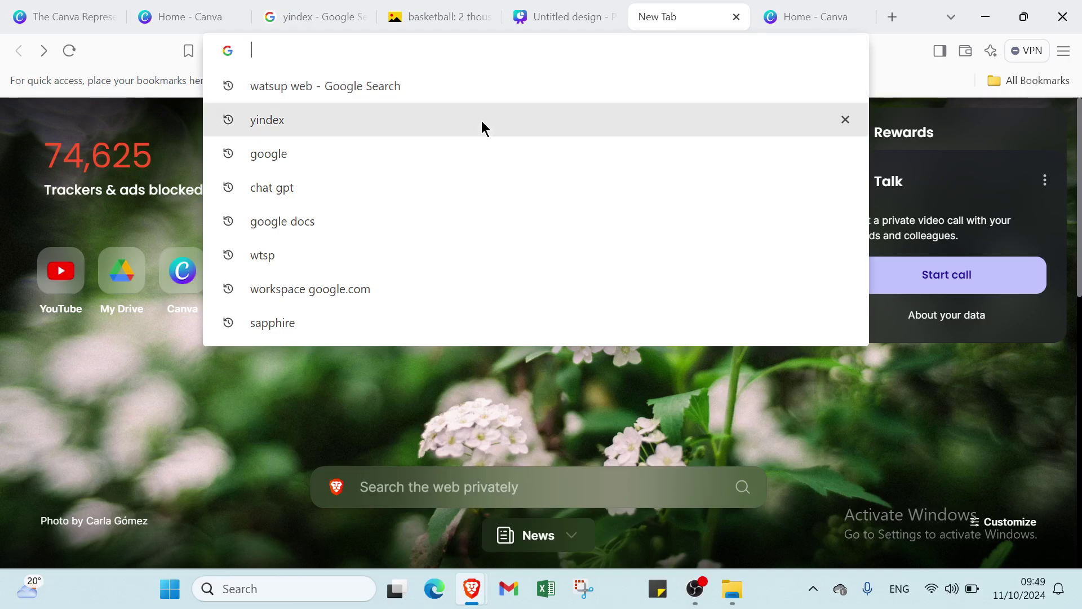
{"action": "key", "text": "ctrl+v"}
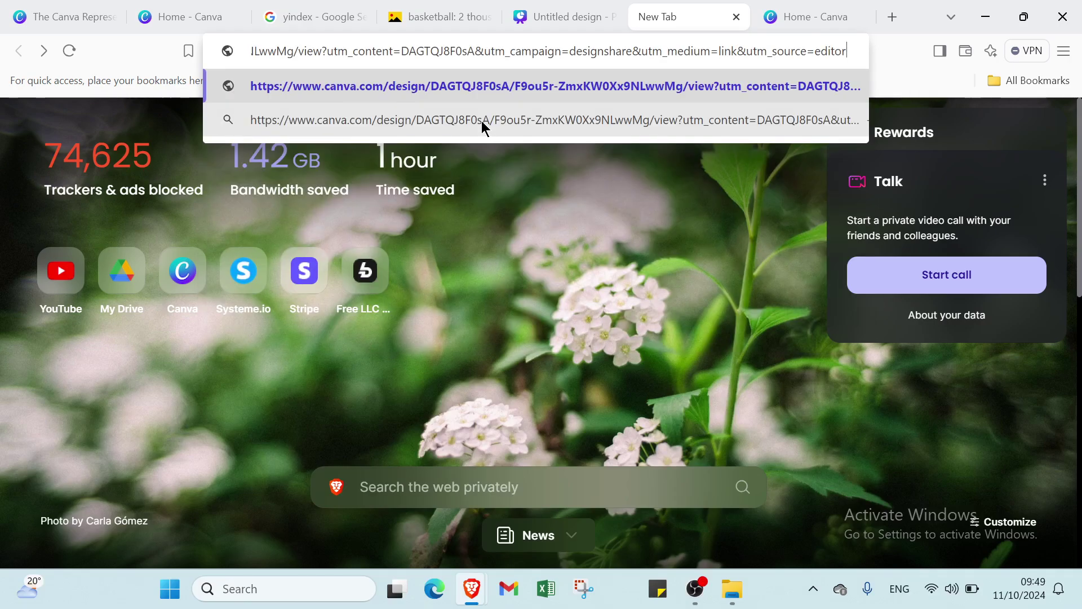
{"action": "key", "text": "Return"}
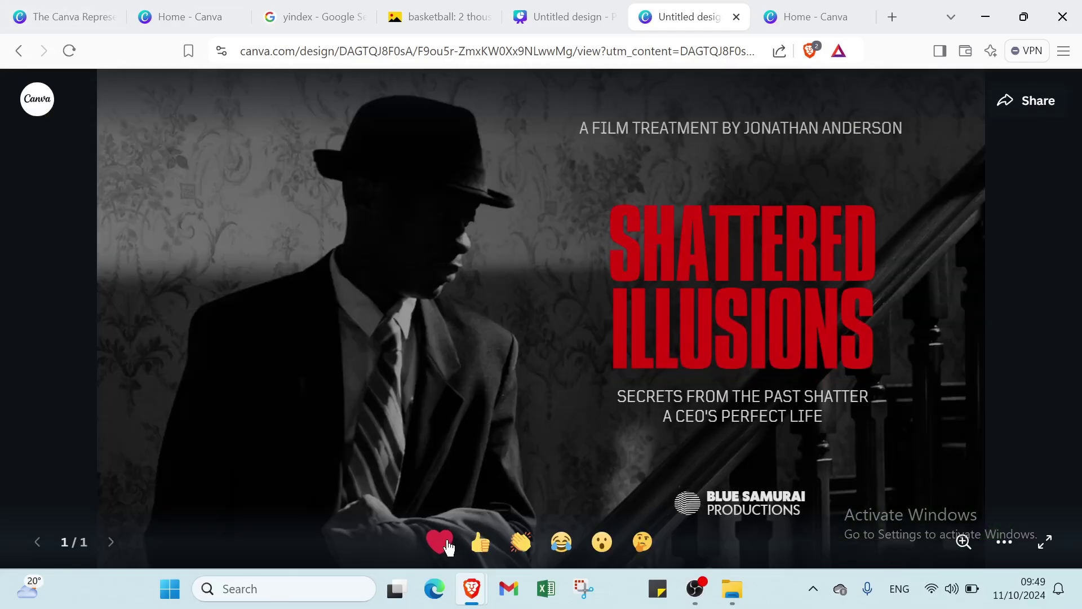
{"action": "left_click", "coordinate": [483, 554]}
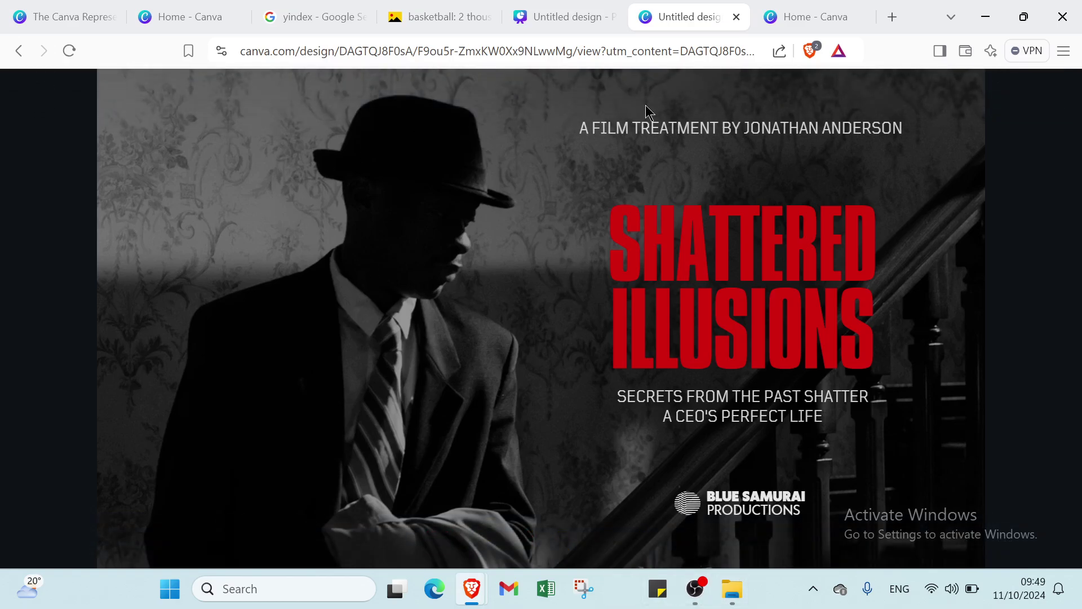
{"action": "left_click", "coordinate": [17, 52]}
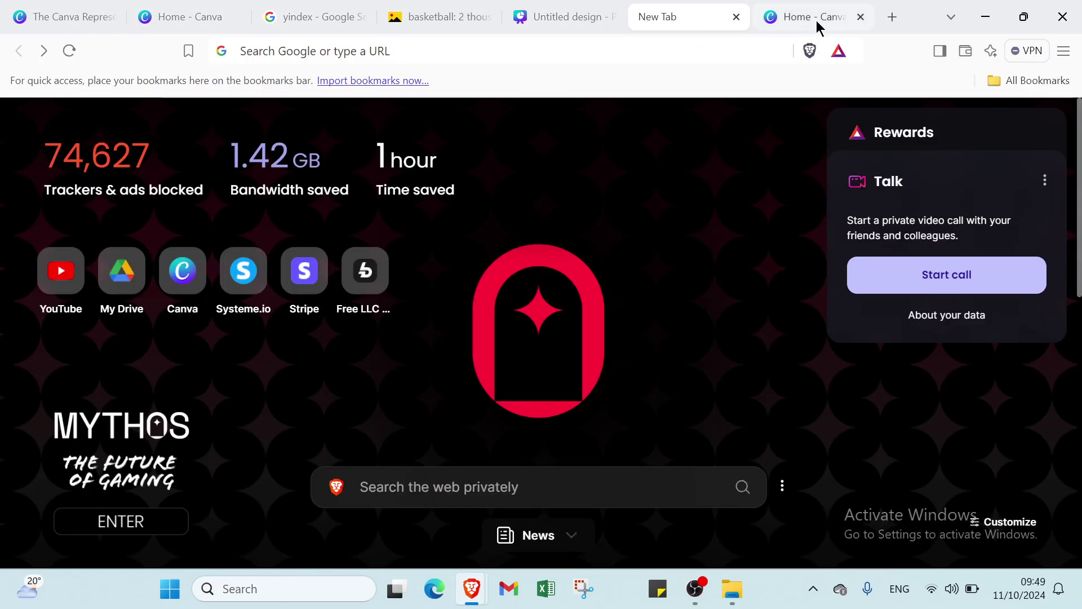
Switch to the other Canva home page and create a new custom-size design of 9 × 9 in.
{"action": "left_click", "coordinate": [812, 14]}
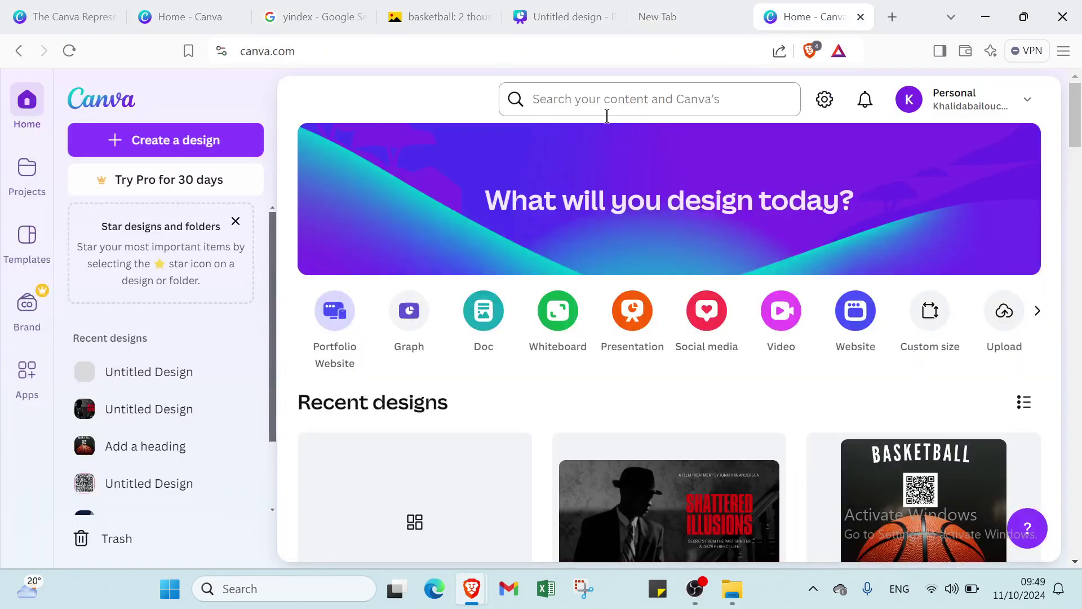
{"action": "left_click", "coordinate": [150, 140]}
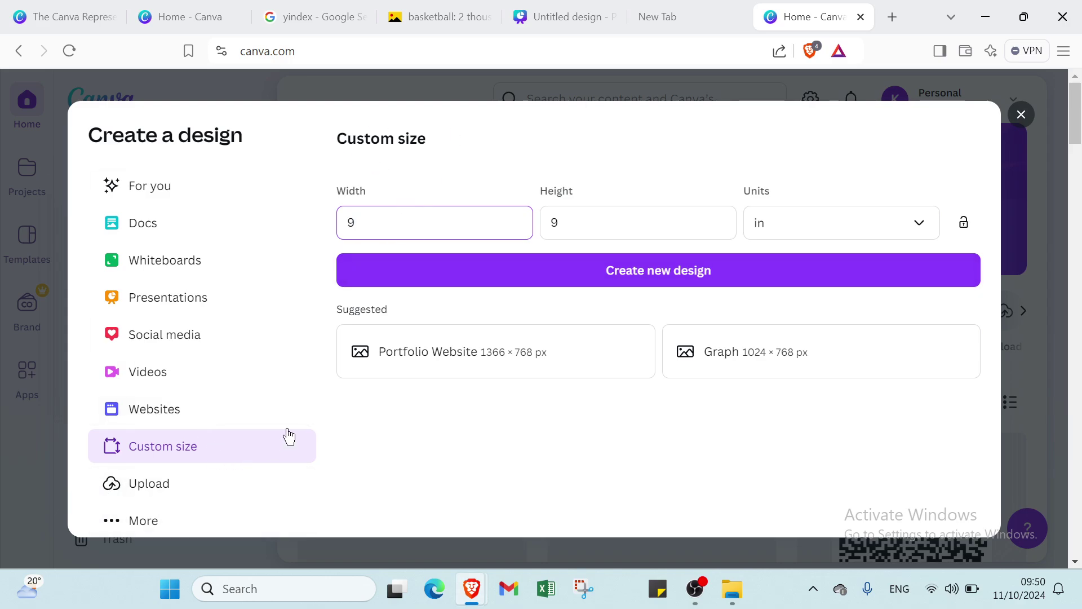
{"action": "left_click", "coordinate": [532, 275]}
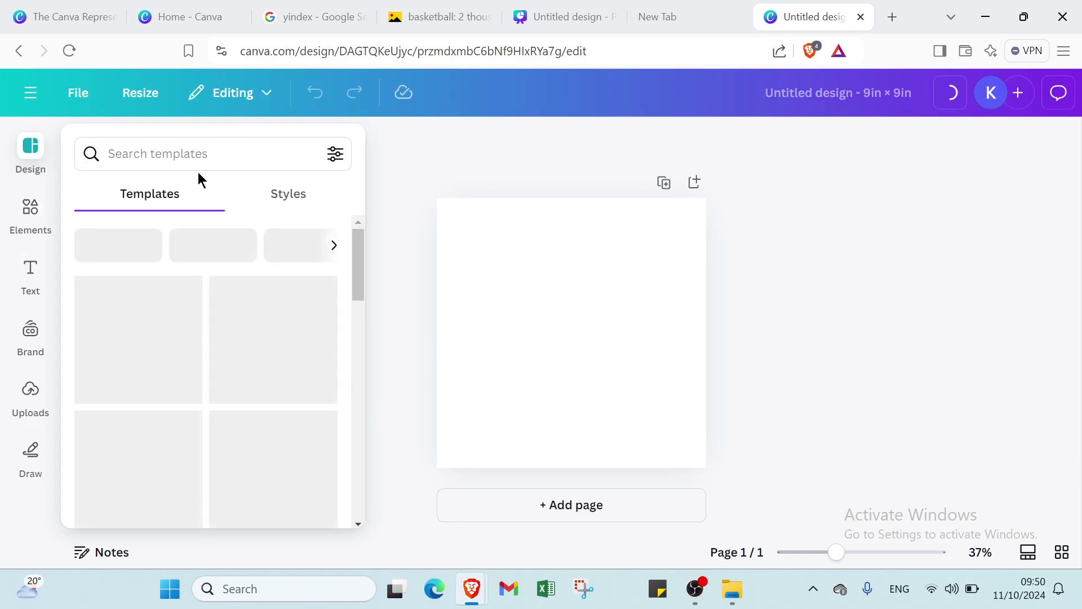
Search Canva apps for "QR code" and open the QR code app.
{"action": "left_click", "coordinate": [190, 156]}
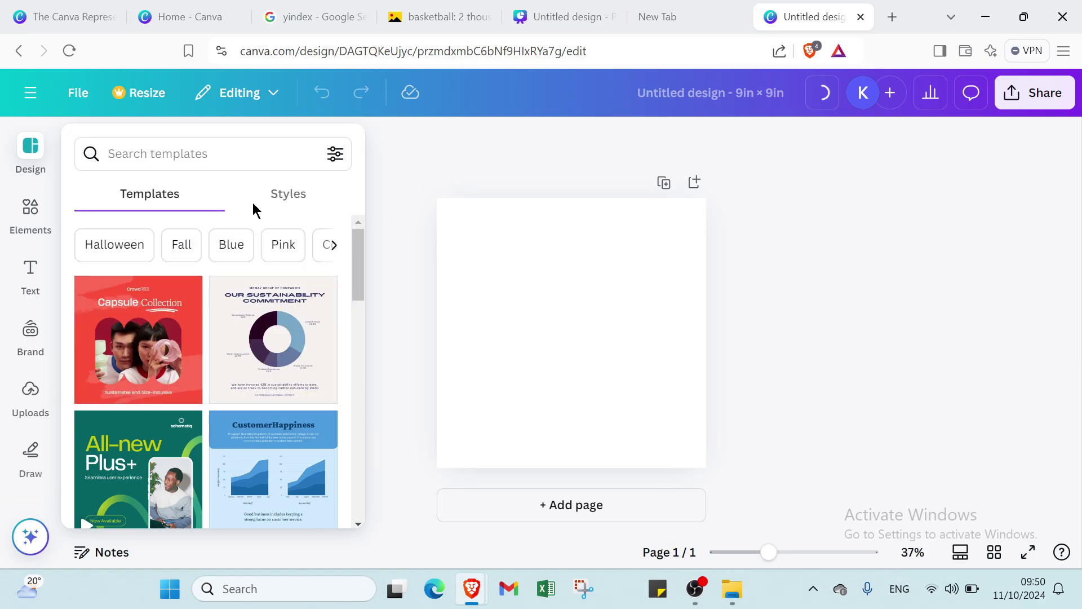
{"action": "scroll", "coordinate": [34, 331], "scroll_direction": "down", "scroll_amount": 3}
{"action": "left_click", "coordinate": [30, 405]}
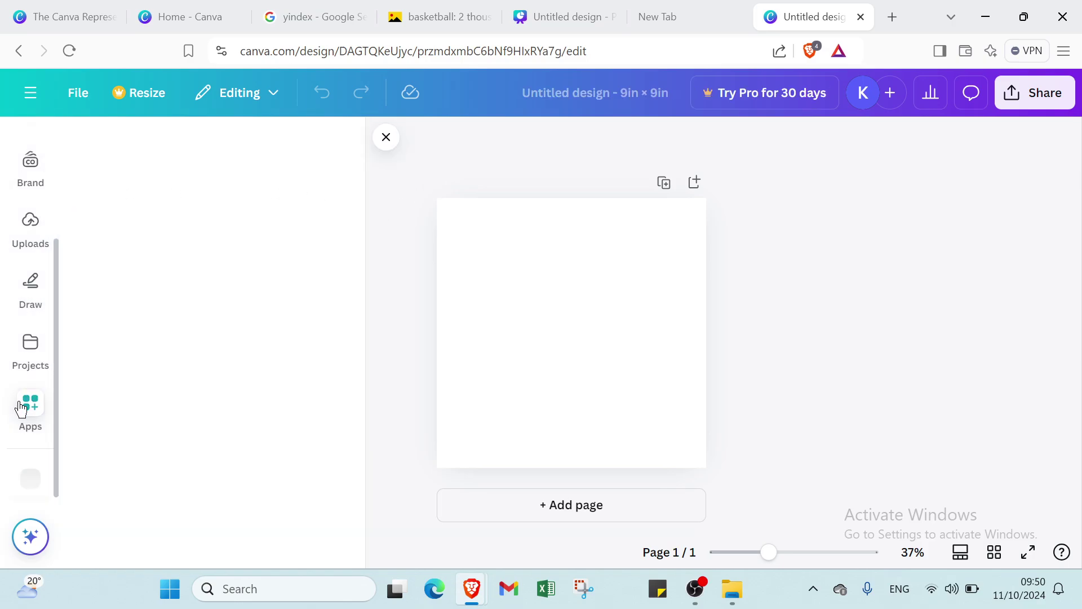
{"action": "left_click", "coordinate": [128, 149]}
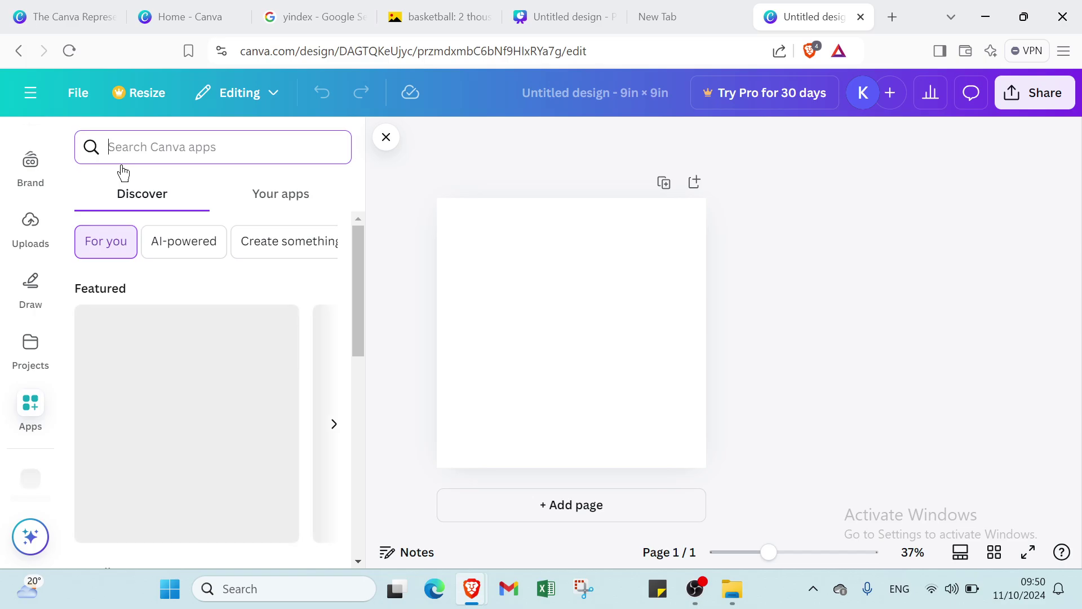
{"action": "type", "text": "QR cod"}
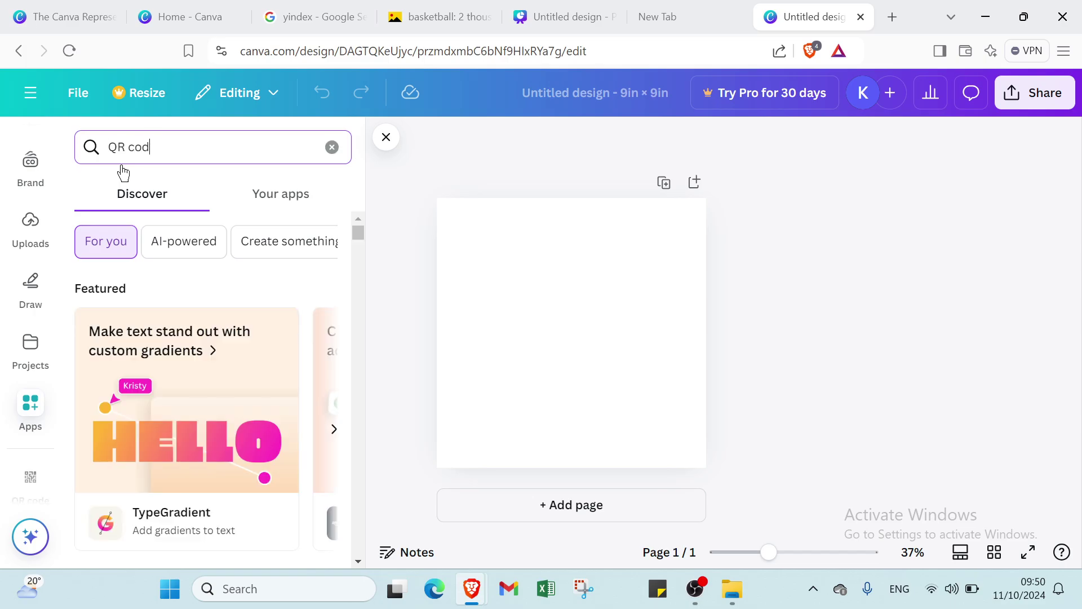
{"action": "type", "text": "e"}
{"action": "key", "text": "Escape"}
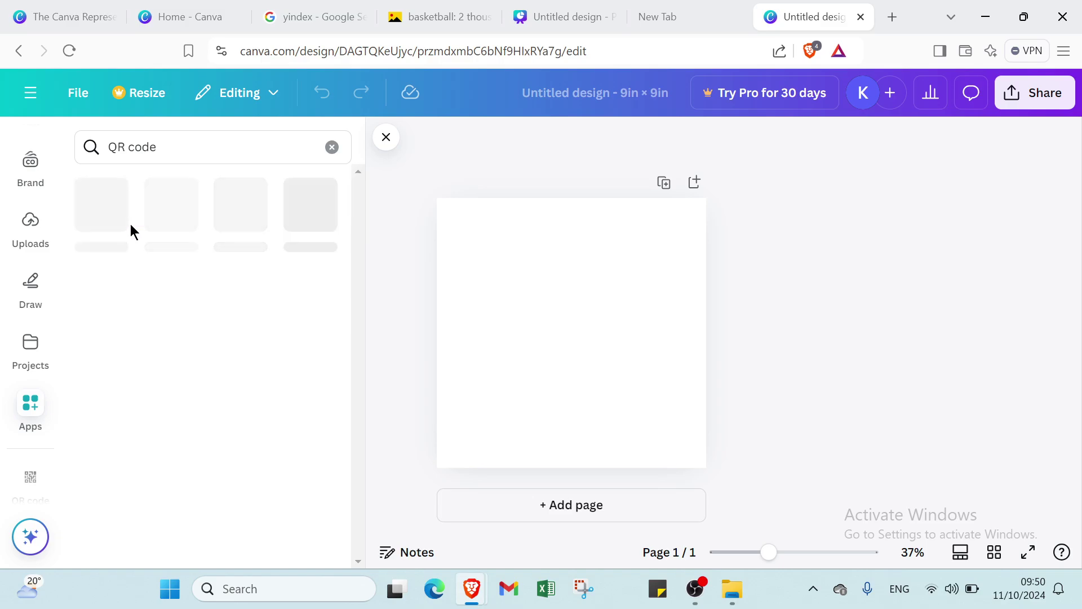
{"action": "left_click", "coordinate": [116, 208]}
Paste the presentation's public view link as the URL and generate the QR code, keeping the default colors and margin of 2.
{"action": "left_click", "coordinate": [122, 269]}
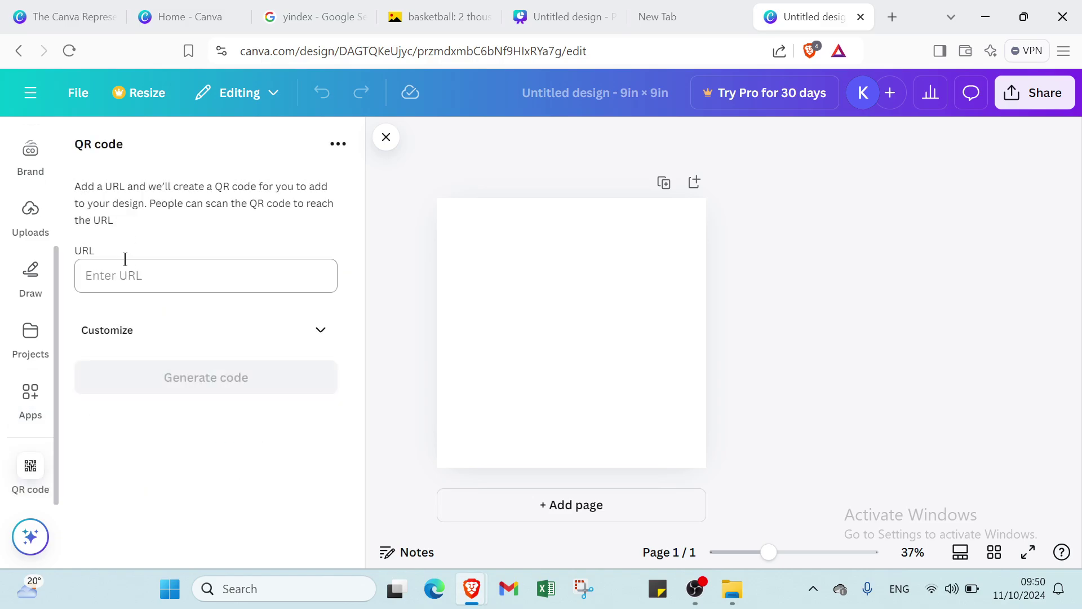
{"action": "key", "text": "ctrl+v"}
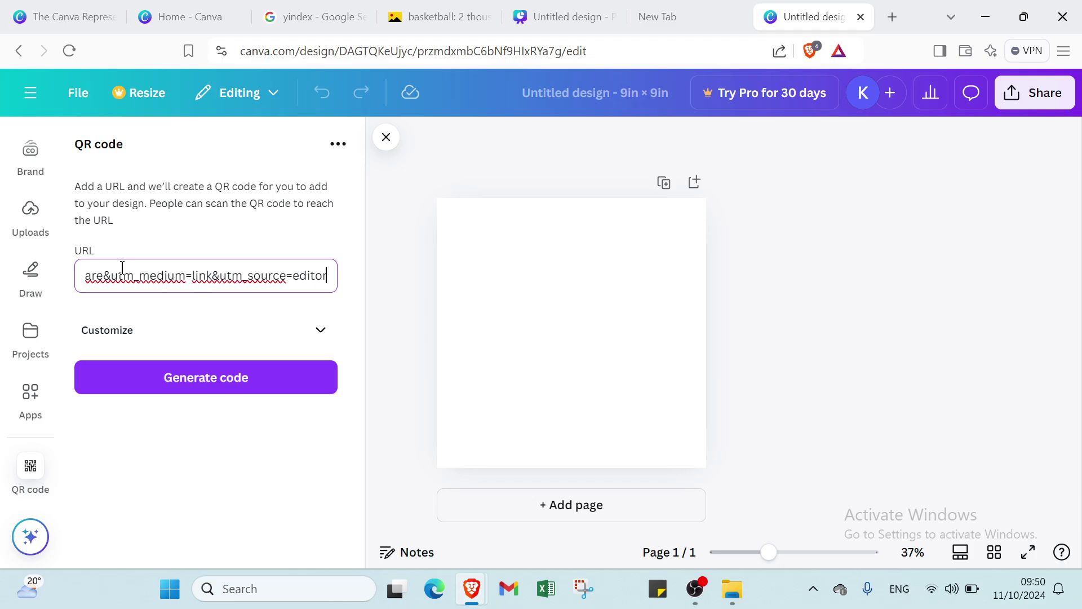
{"action": "left_click", "coordinate": [164, 381]}
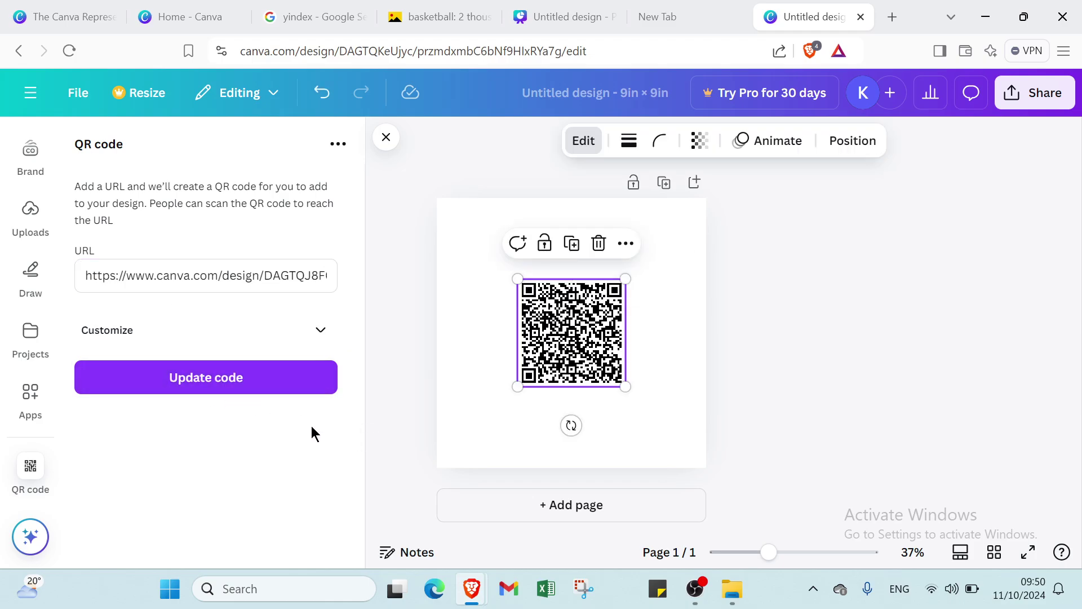
{"action": "left_click", "coordinate": [313, 337]}
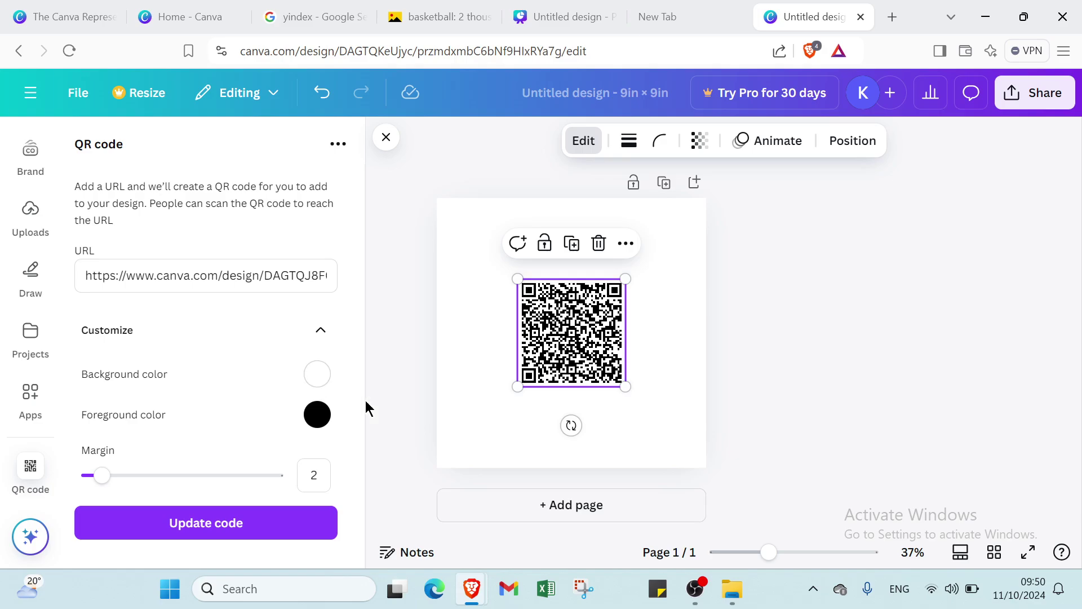
{"action": "left_click", "coordinate": [395, 141]}
Set the page's background to the solid pink default color.
{"action": "left_click", "coordinate": [483, 256]}
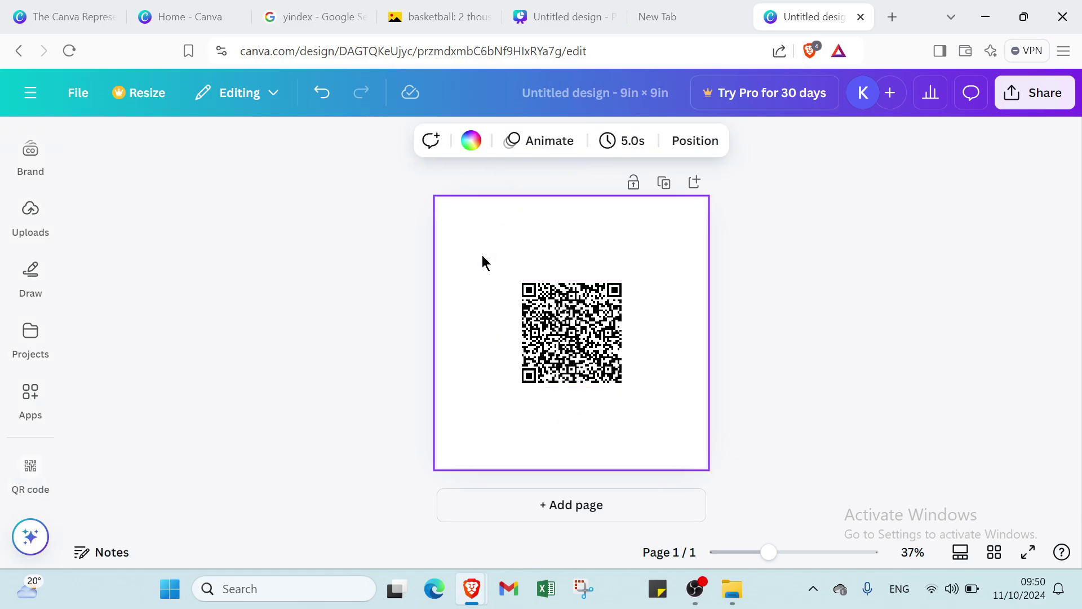
{"action": "left_click", "coordinate": [471, 141]}
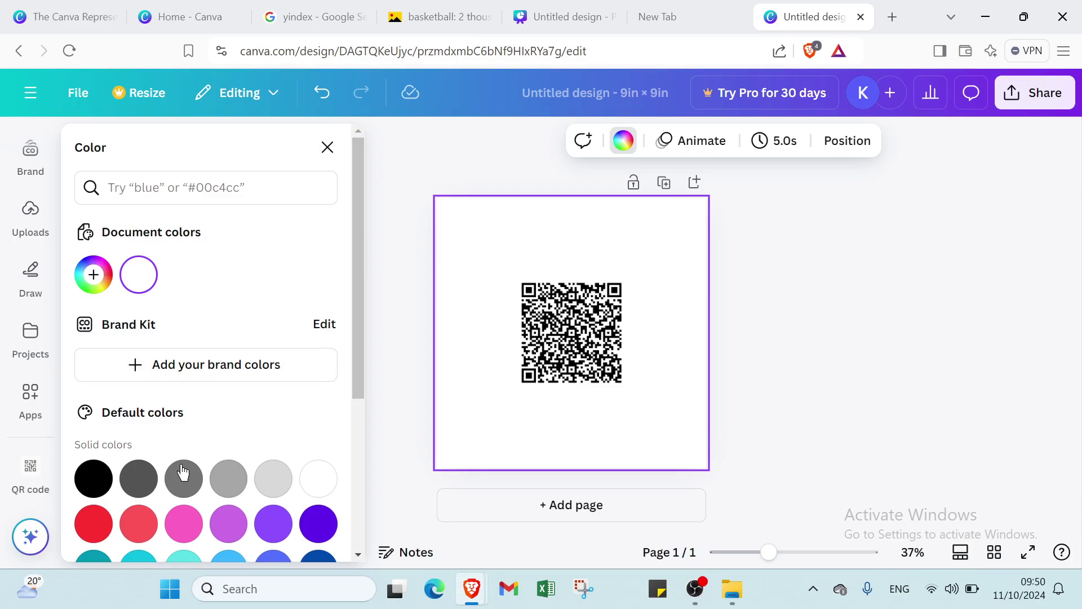
{"action": "left_click", "coordinate": [184, 524]}
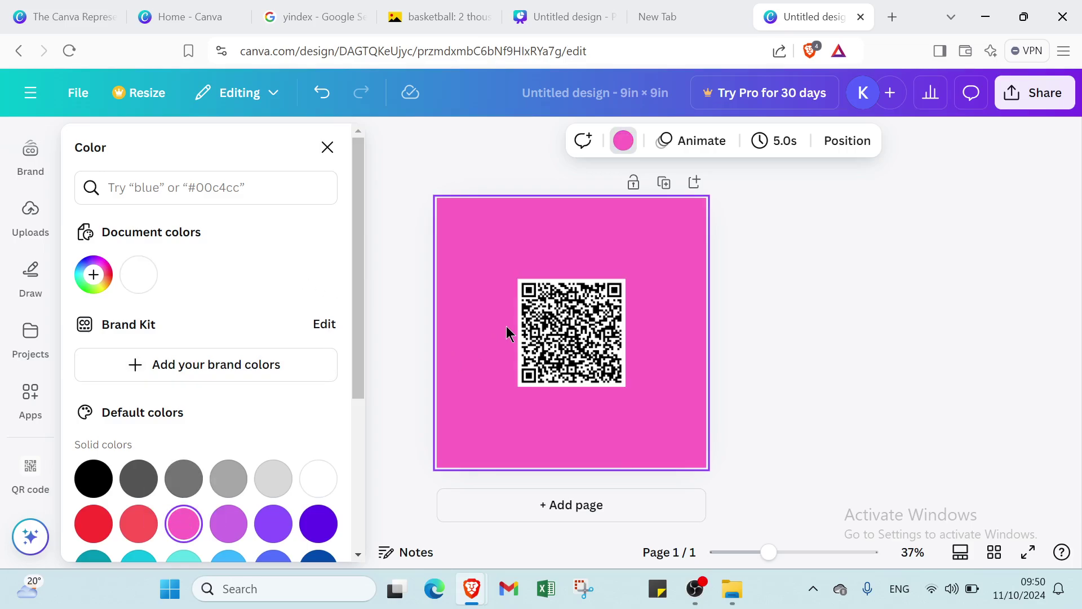
Enlarge the QR code from two opposite corners so it nearly fills the page, leaving a narrow pink border around it.
{"action": "left_click", "coordinate": [518, 277]}
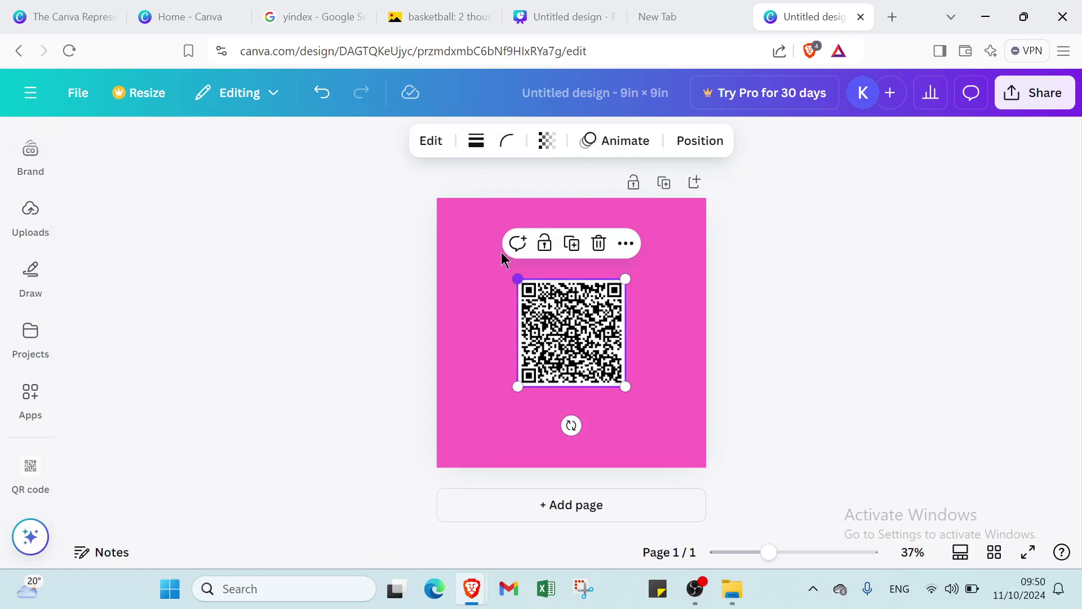
{"action": "left_click_drag", "start_coordinate": [517, 278], "coordinate": [449, 205]}
{"action": "left_click_drag", "start_coordinate": [625, 388], "coordinate": [689, 460]}
{"action": "left_click", "coordinate": [796, 360]}
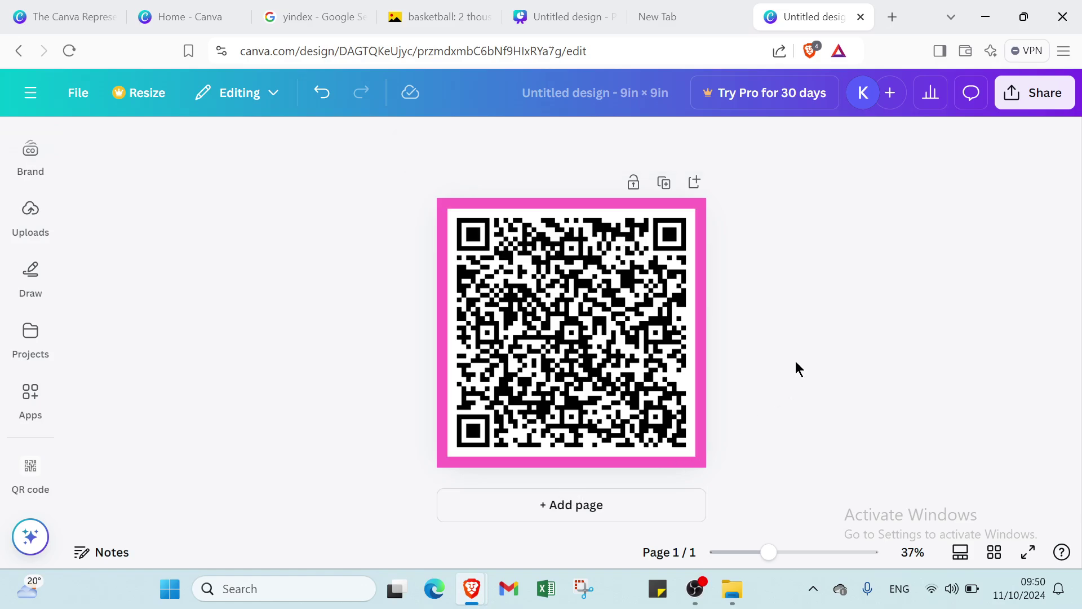
Set the design's collaboration link to "Anyone with the link" with "Can edit" access, and look over the further publishing options.
{"action": "left_click", "coordinate": [1037, 91]}
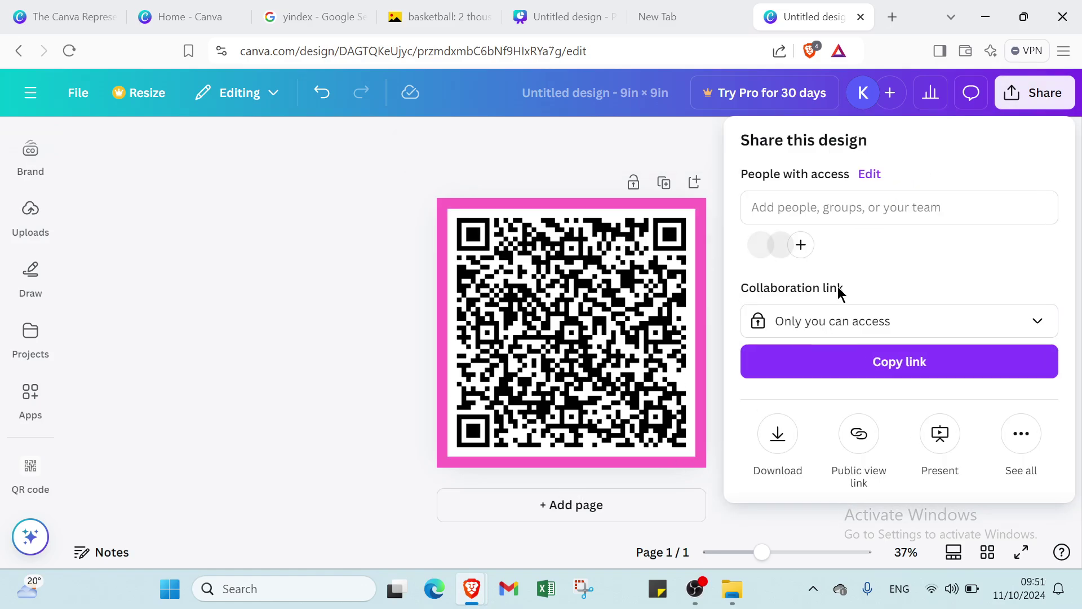
{"action": "left_click", "coordinate": [787, 320]}
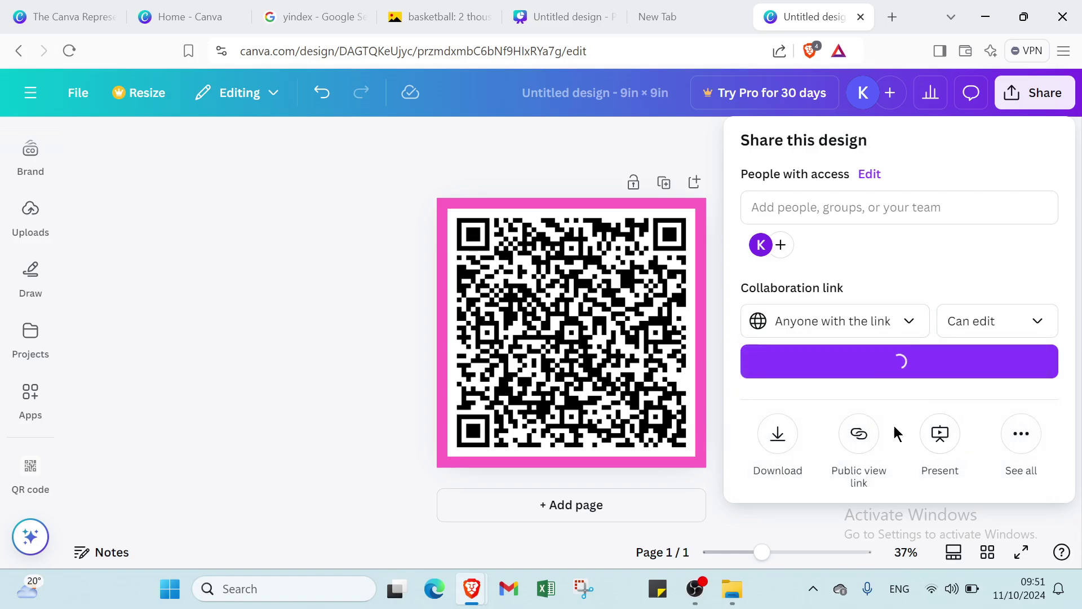
{"action": "left_click", "coordinate": [1022, 435]}
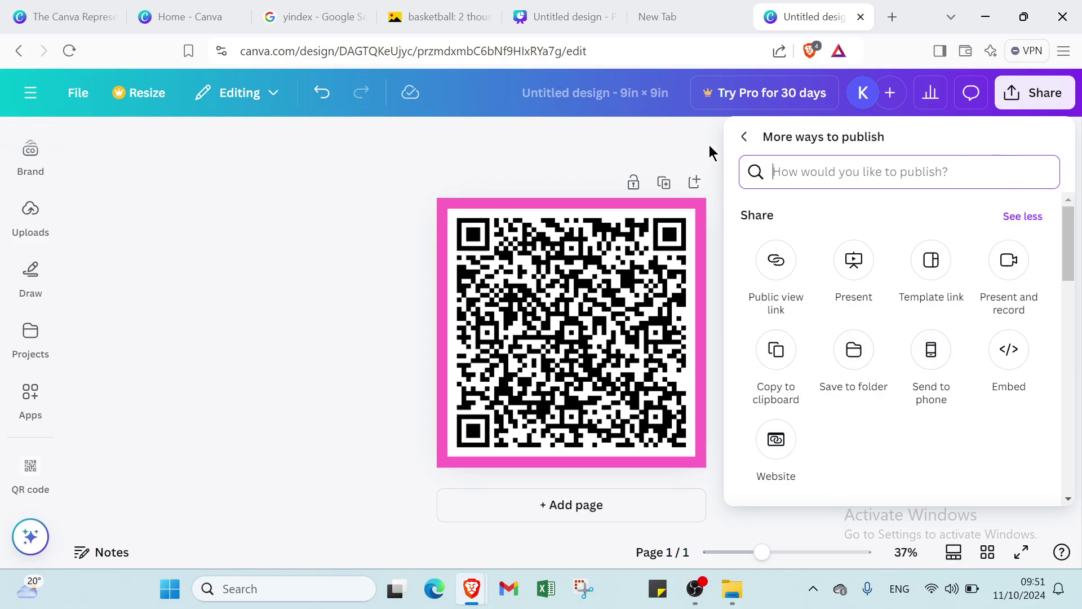
{"action": "left_click", "coordinate": [744, 137]}
{"action": "left_click", "coordinate": [661, 138]}
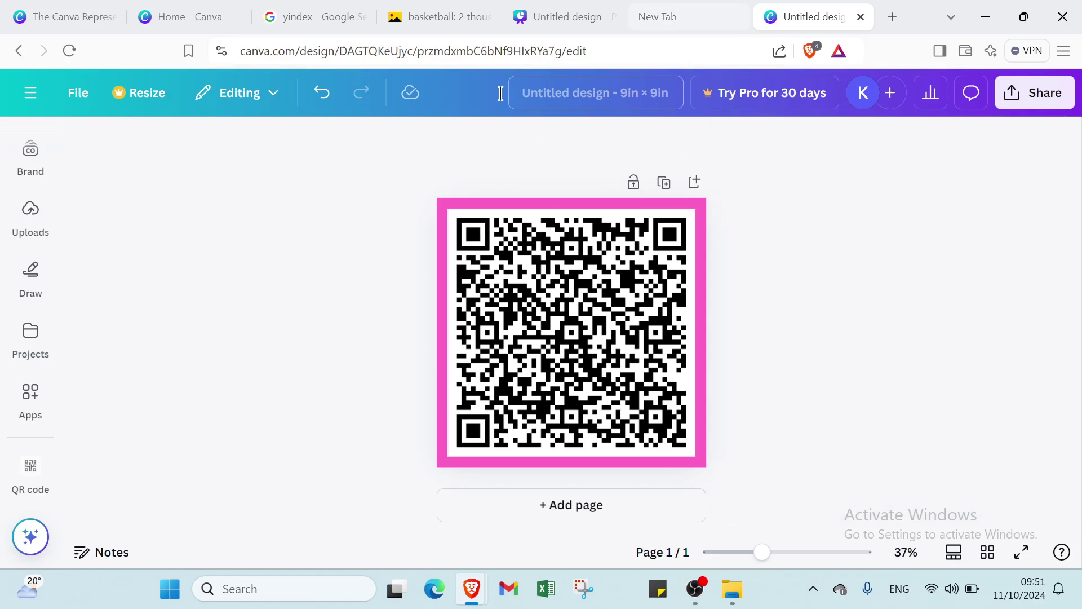
Leave the design for the Canva home page and switch to the Canva Represents Fund page.
{"action": "left_click", "coordinate": [32, 95]}
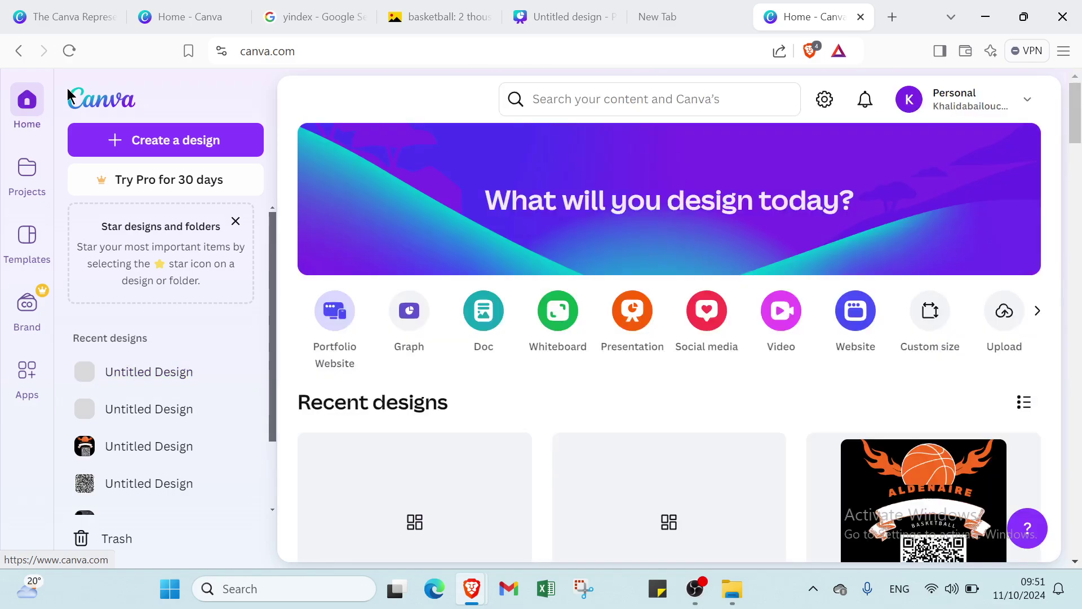
{"action": "left_click", "coordinate": [76, 16]}
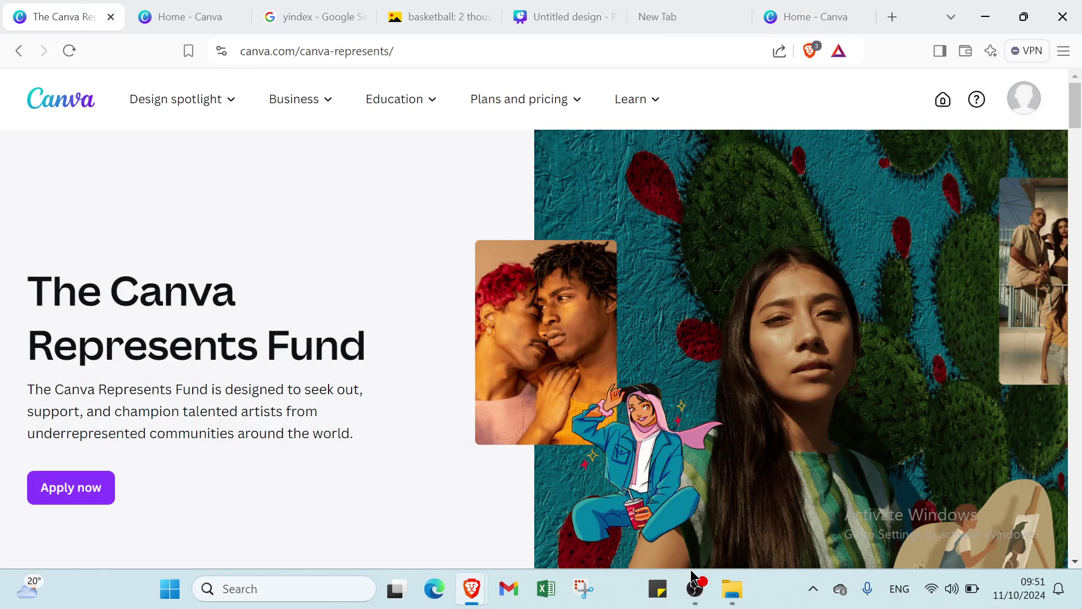
Read through the Canva Represents Fund page's sections on representative content, artist applications and diversity, and return to its beginning.
{"action": "scroll", "coordinate": [456, 238], "scroll_direction": "down", "scroll_amount": 2}
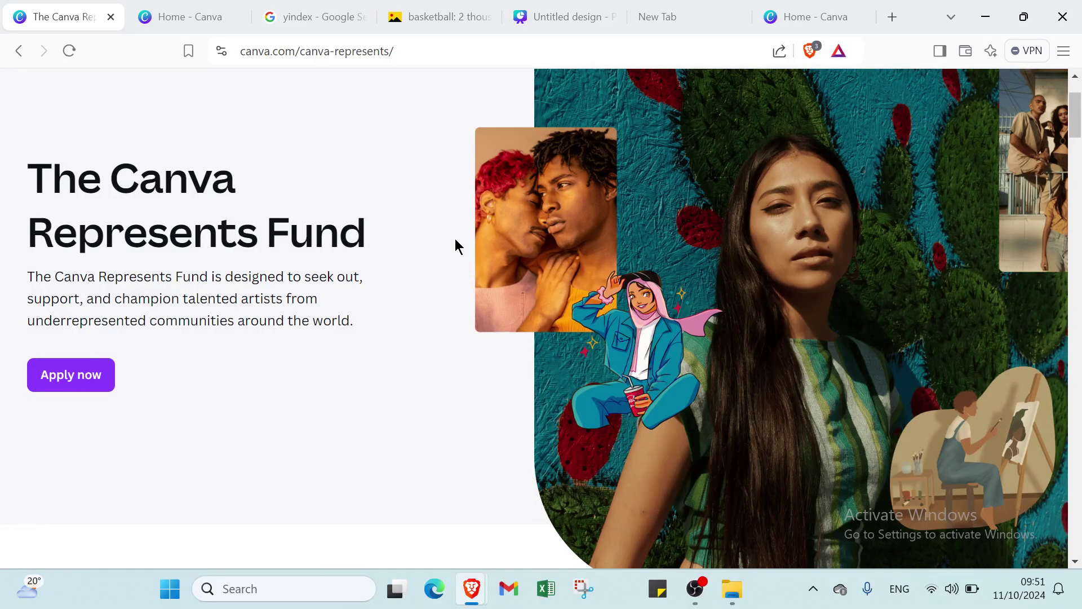
{"action": "scroll", "coordinate": [455, 240], "scroll_direction": "down", "scroll_amount": 5}
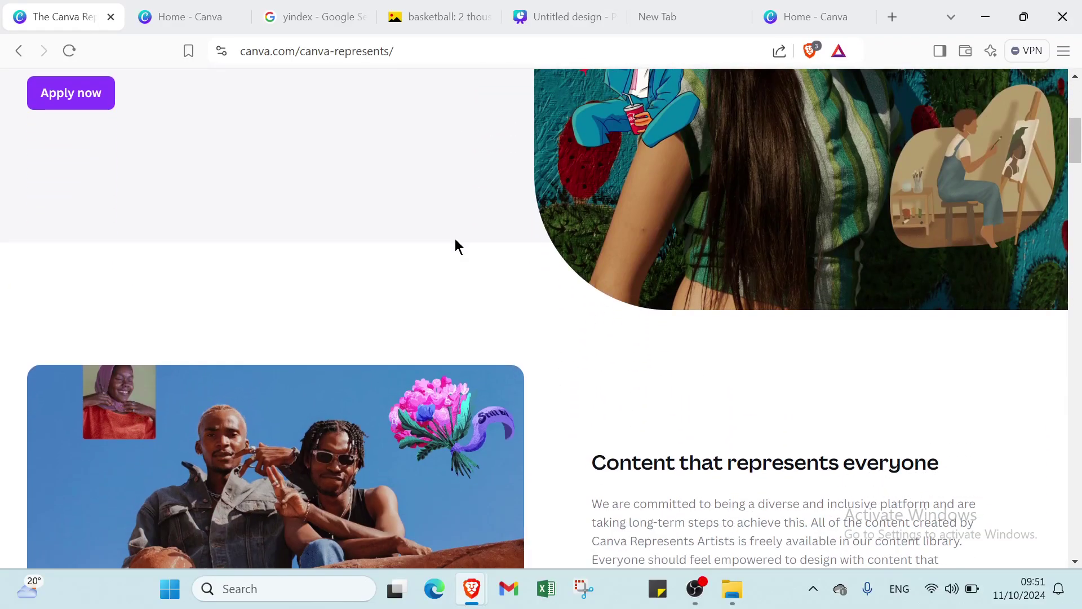
{"action": "scroll", "coordinate": [456, 240], "scroll_direction": "down", "scroll_amount": 3}
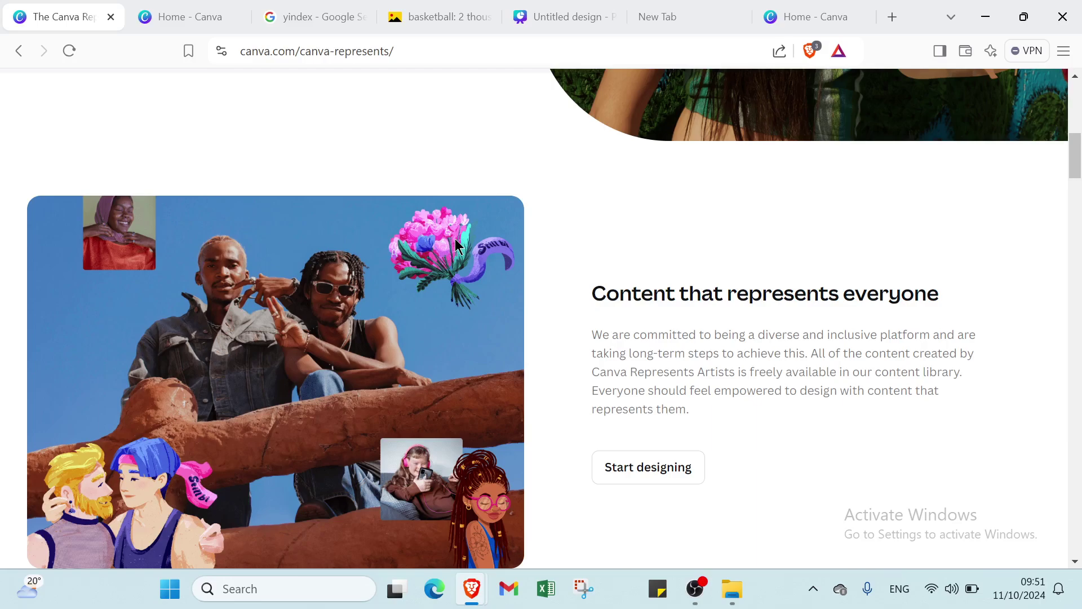
{"action": "scroll", "coordinate": [457, 244], "scroll_direction": "down", "scroll_amount": 1}
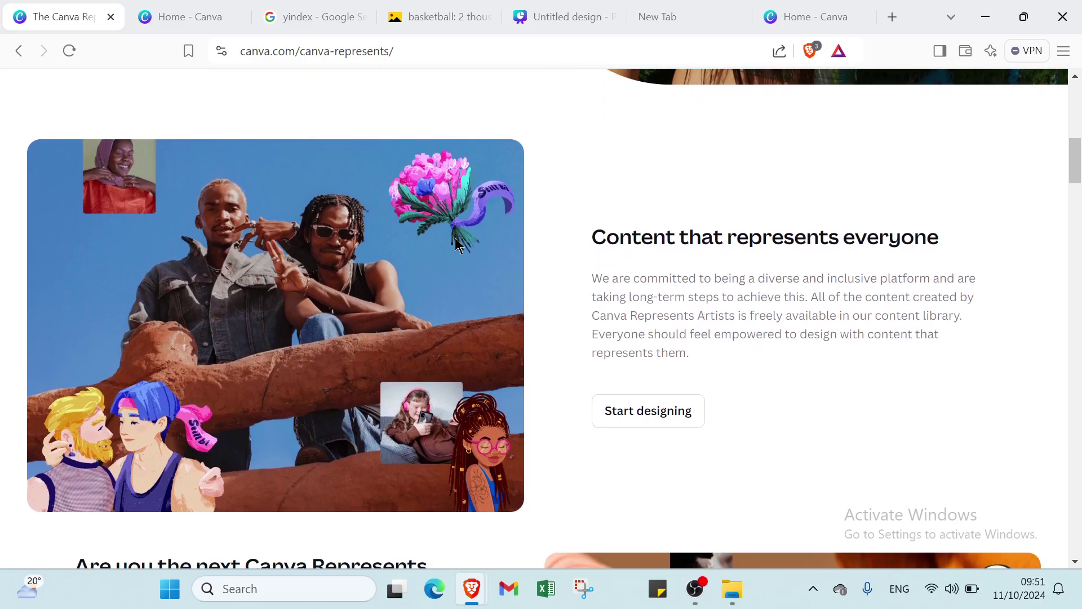
{"action": "scroll", "coordinate": [456, 245], "scroll_direction": "down", "scroll_amount": 2}
{"action": "scroll", "coordinate": [457, 244], "scroll_direction": "down", "scroll_amount": 2}
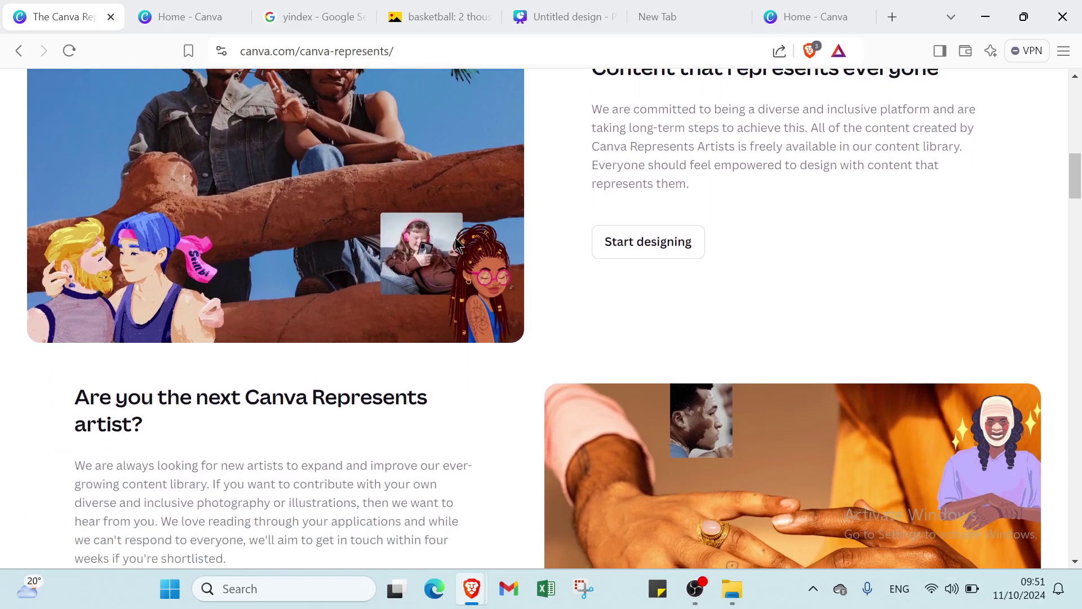
{"action": "scroll", "coordinate": [455, 238], "scroll_direction": "down", "scroll_amount": 3}
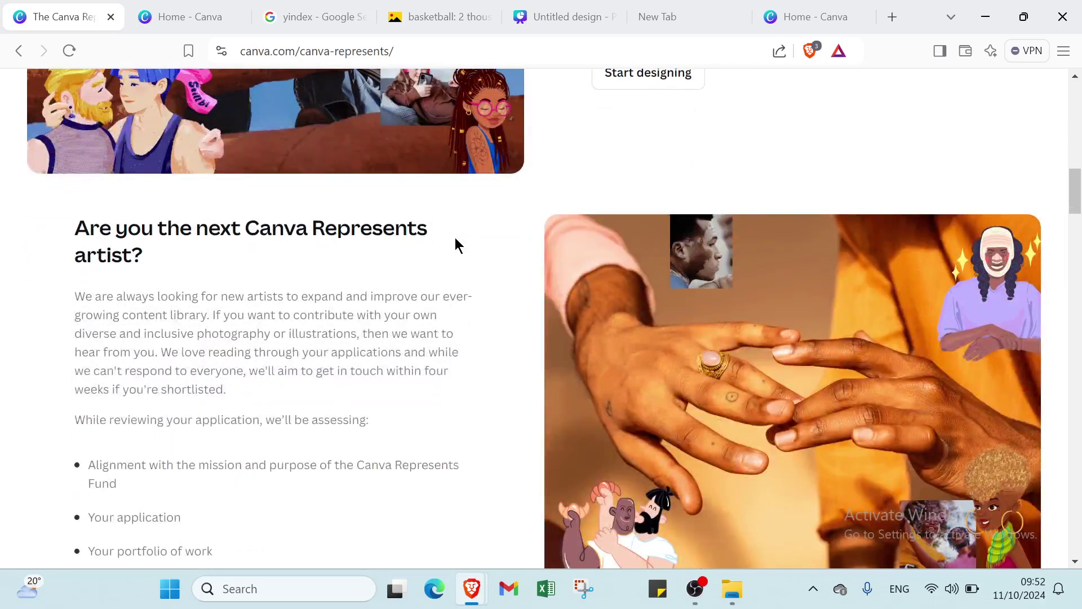
{"action": "scroll", "coordinate": [455, 238], "scroll_direction": "down", "scroll_amount": 1}
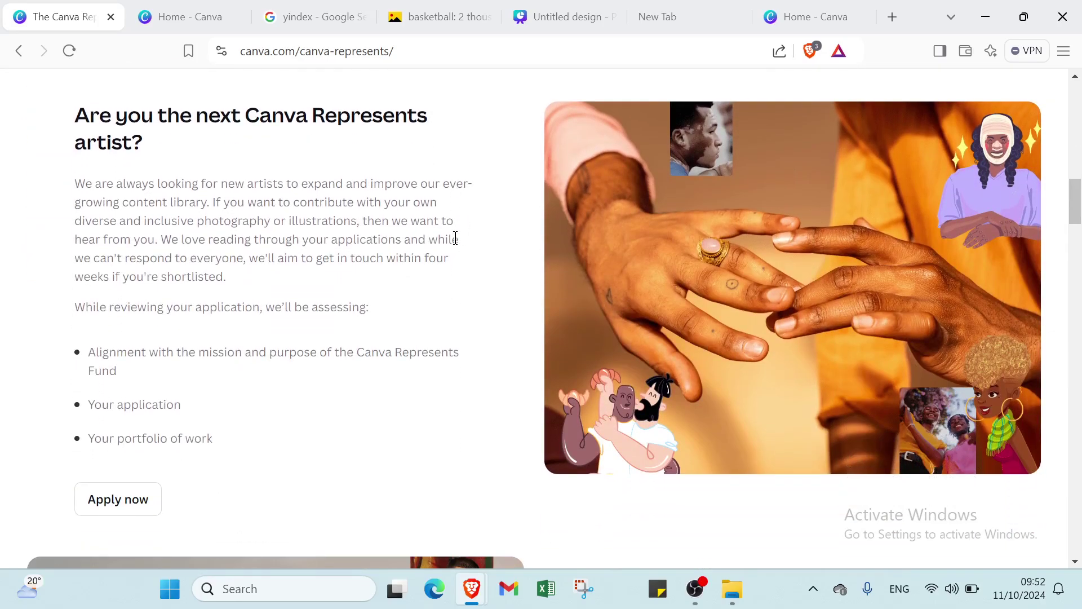
{"action": "scroll", "coordinate": [455, 237], "scroll_direction": "down", "scroll_amount": 2}
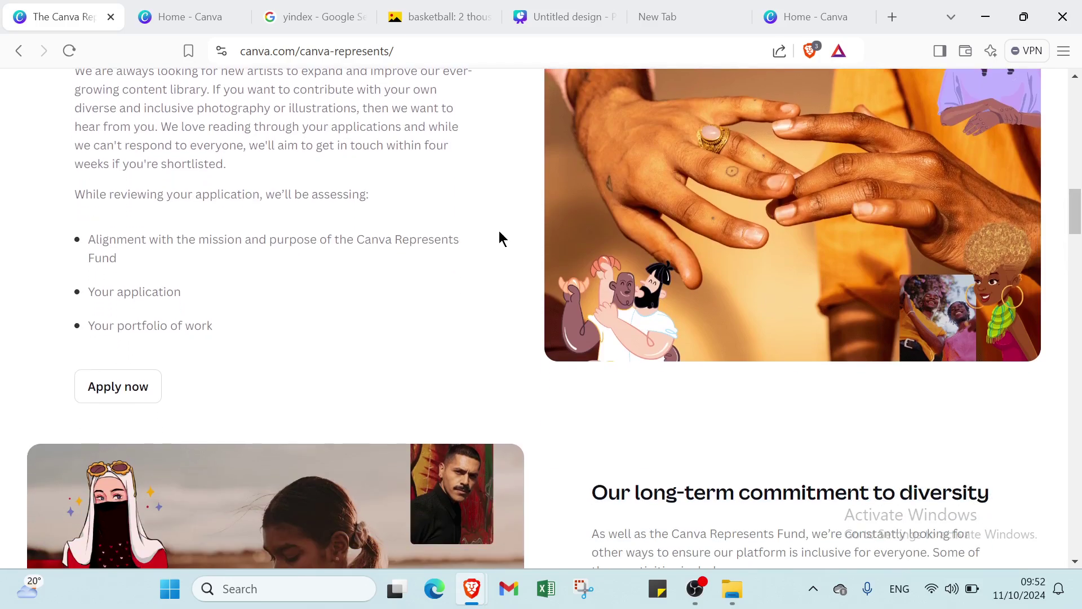
{"action": "scroll", "coordinate": [499, 233], "scroll_direction": "up", "scroll_amount": 20}
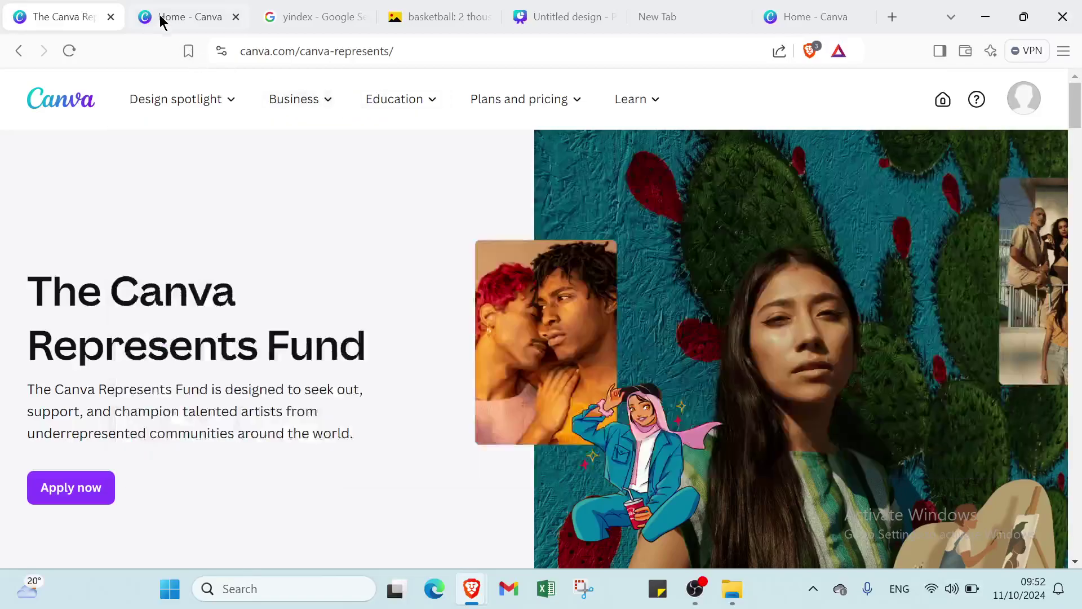
Look through the open browser pages for the "Shattered Illusions" presentation design and leave it for the Canva home page.
{"action": "left_click", "coordinate": [170, 16]}
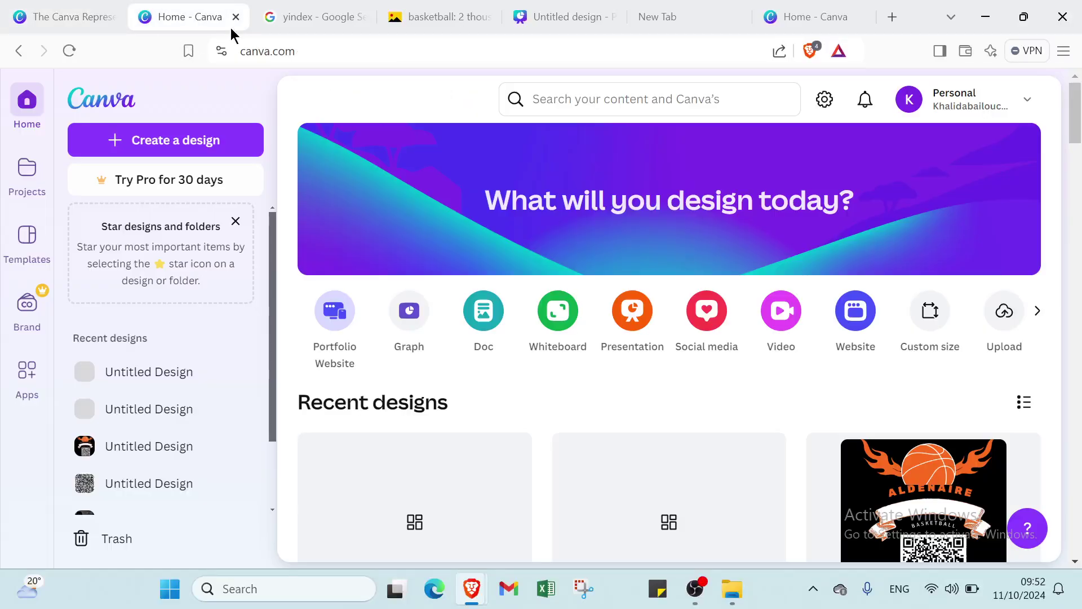
{"action": "left_click", "coordinate": [308, 16]}
{"action": "left_click", "coordinate": [443, 20]}
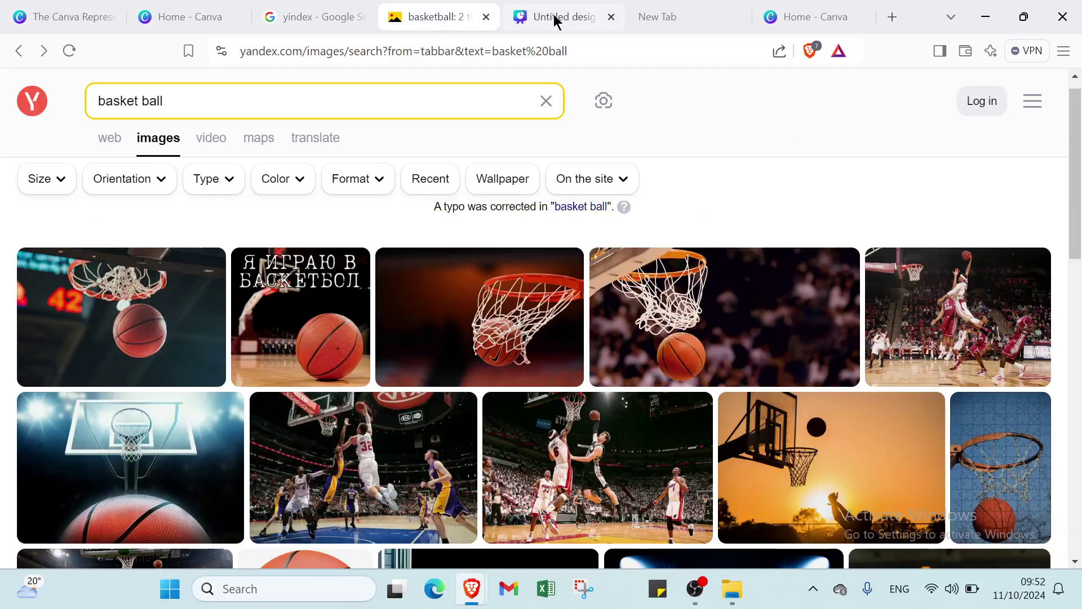
{"action": "left_click", "coordinate": [551, 18]}
{"action": "left_click", "coordinate": [667, 17]}
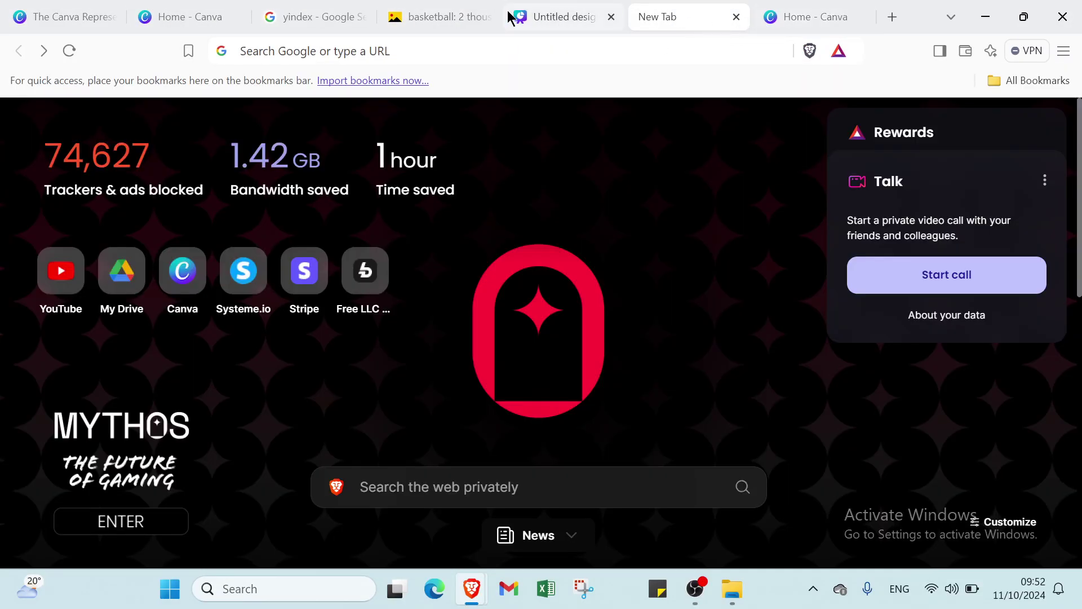
{"action": "left_click", "coordinate": [555, 18]}
{"action": "left_click", "coordinate": [18, 94]}
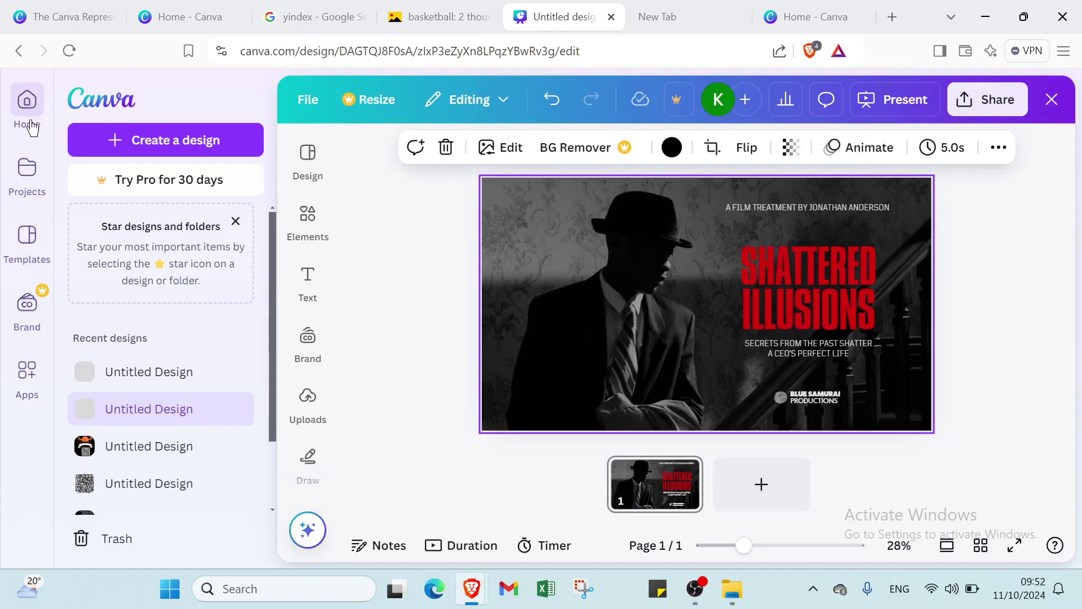
{"action": "left_click", "coordinate": [27, 102]}
Check the remaining open browser pages and return to the Canva Represents Fund page.
{"action": "left_click", "coordinate": [798, 23]}
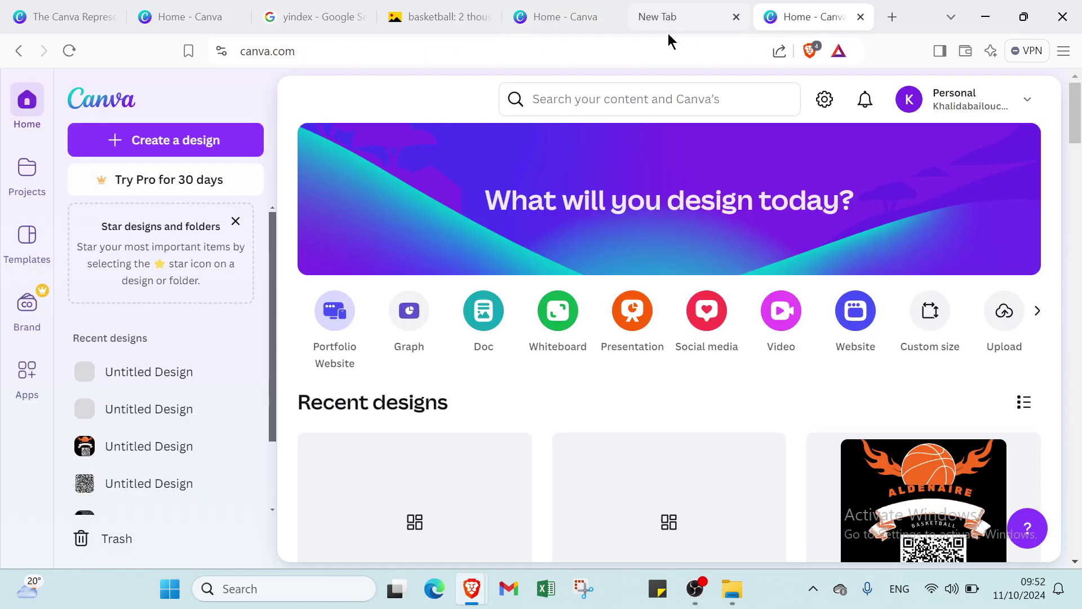
{"action": "left_click", "coordinate": [662, 18]}
{"action": "left_click", "coordinate": [445, 17]}
{"action": "left_click", "coordinate": [302, 26]}
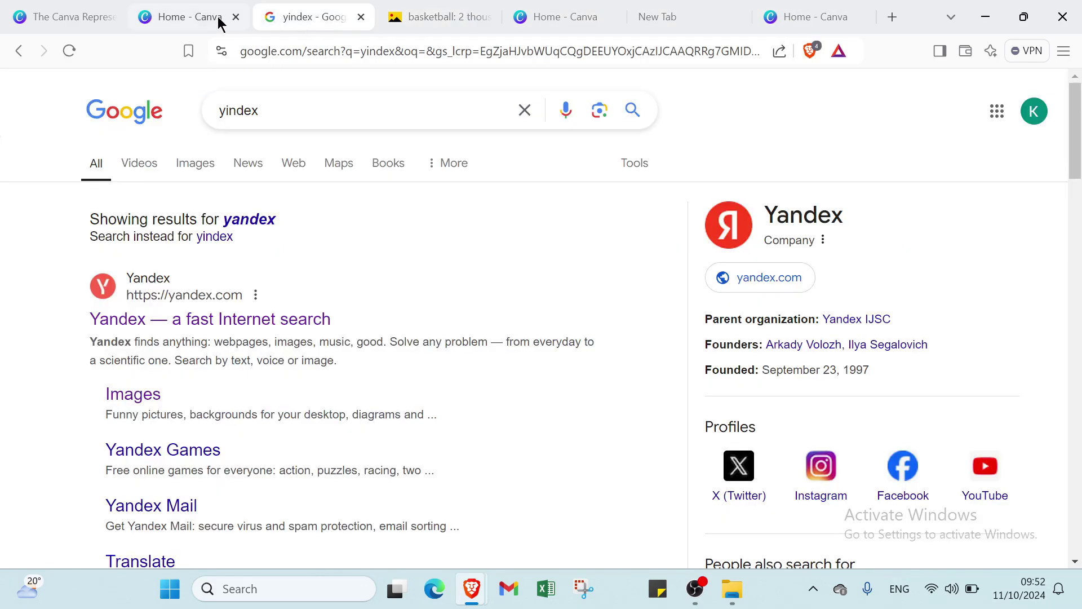
{"action": "left_click", "coordinate": [202, 18]}
{"action": "left_click", "coordinate": [84, 16]}
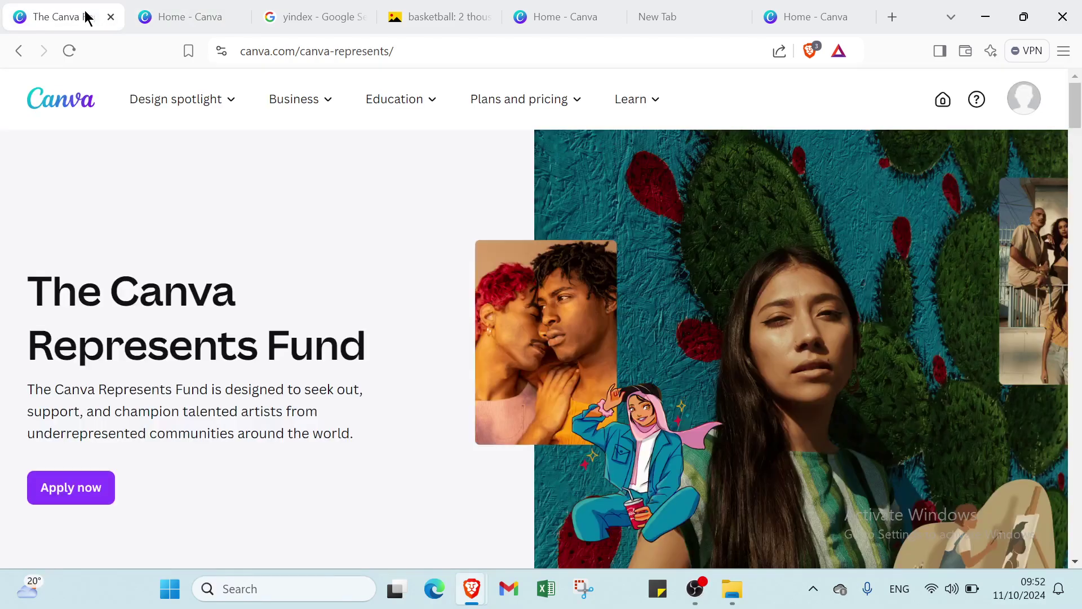